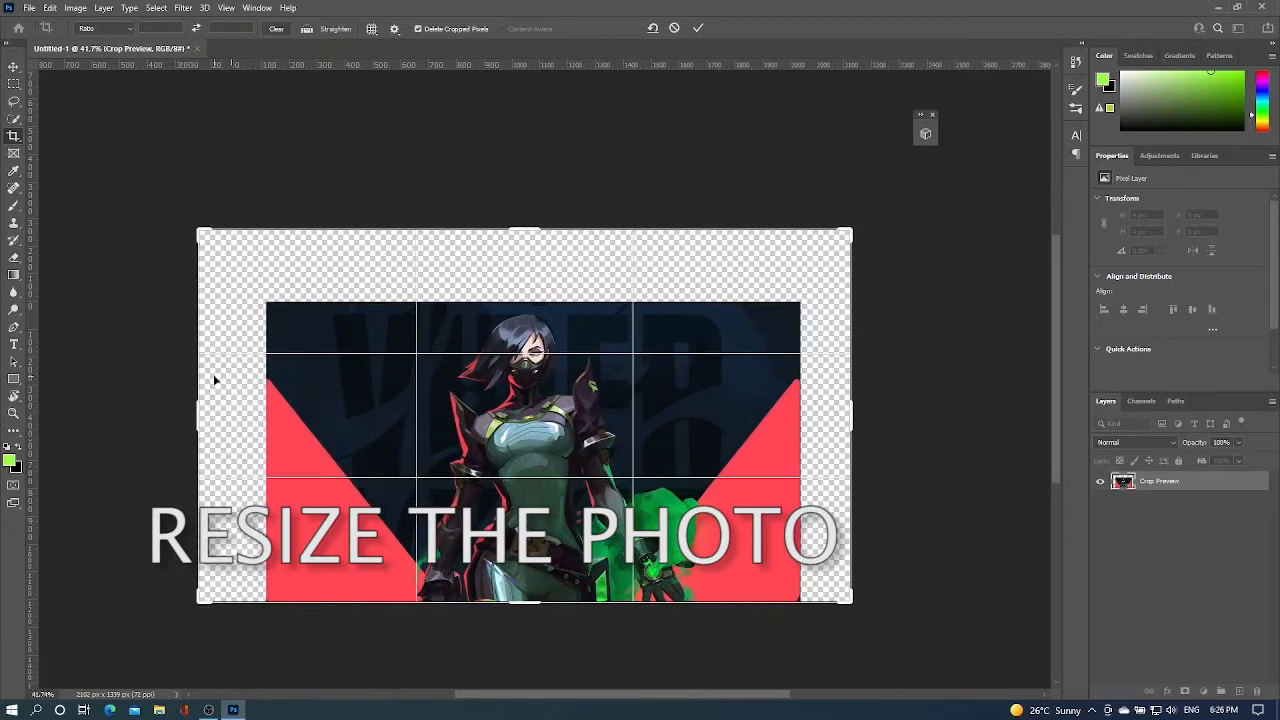
- Extend the canvas with the crop to 2274 × 1339 px and select the empty border, excluding the picture's interior
key(Return)
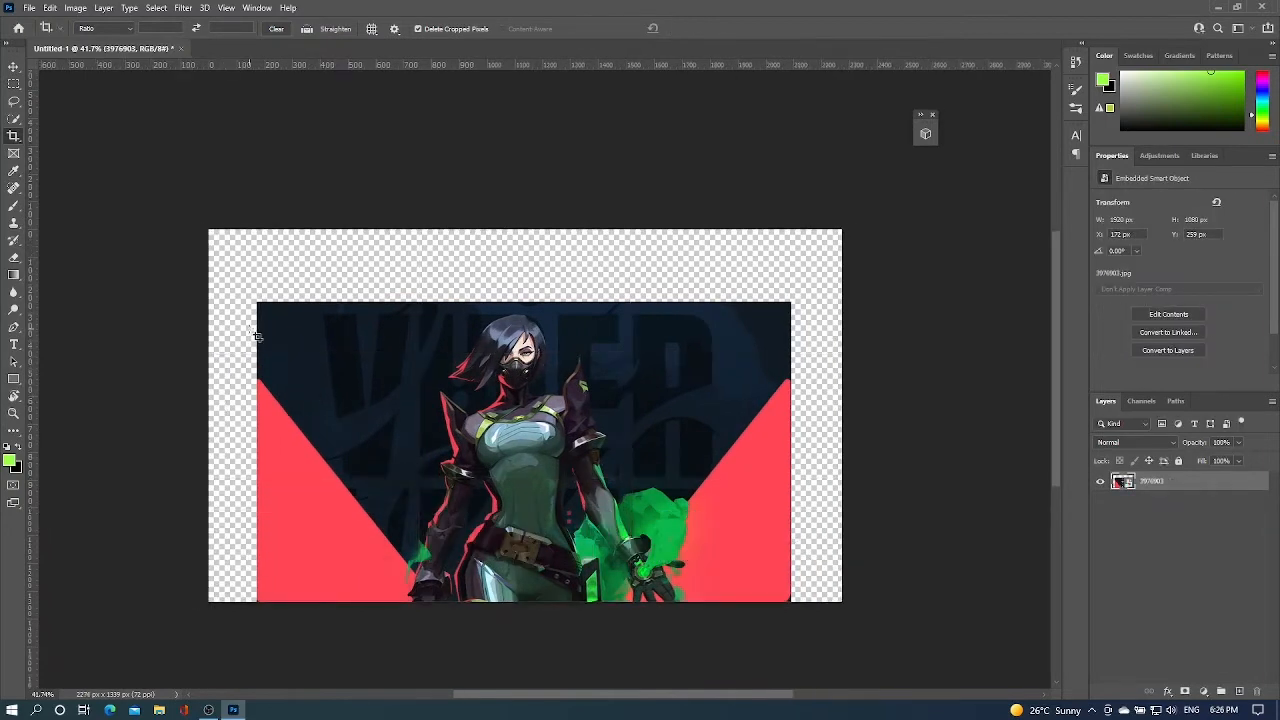
key(m)
drag(207, 228, 886, 620)
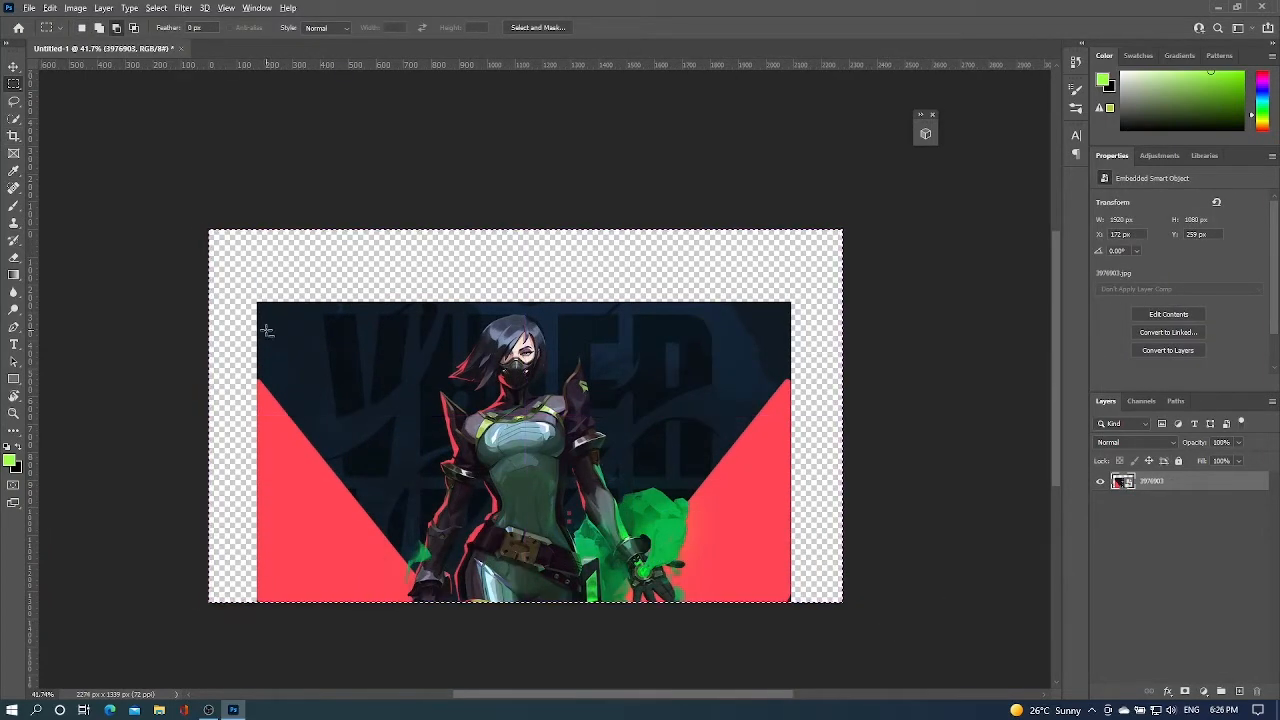
drag(262, 307, 783, 626)
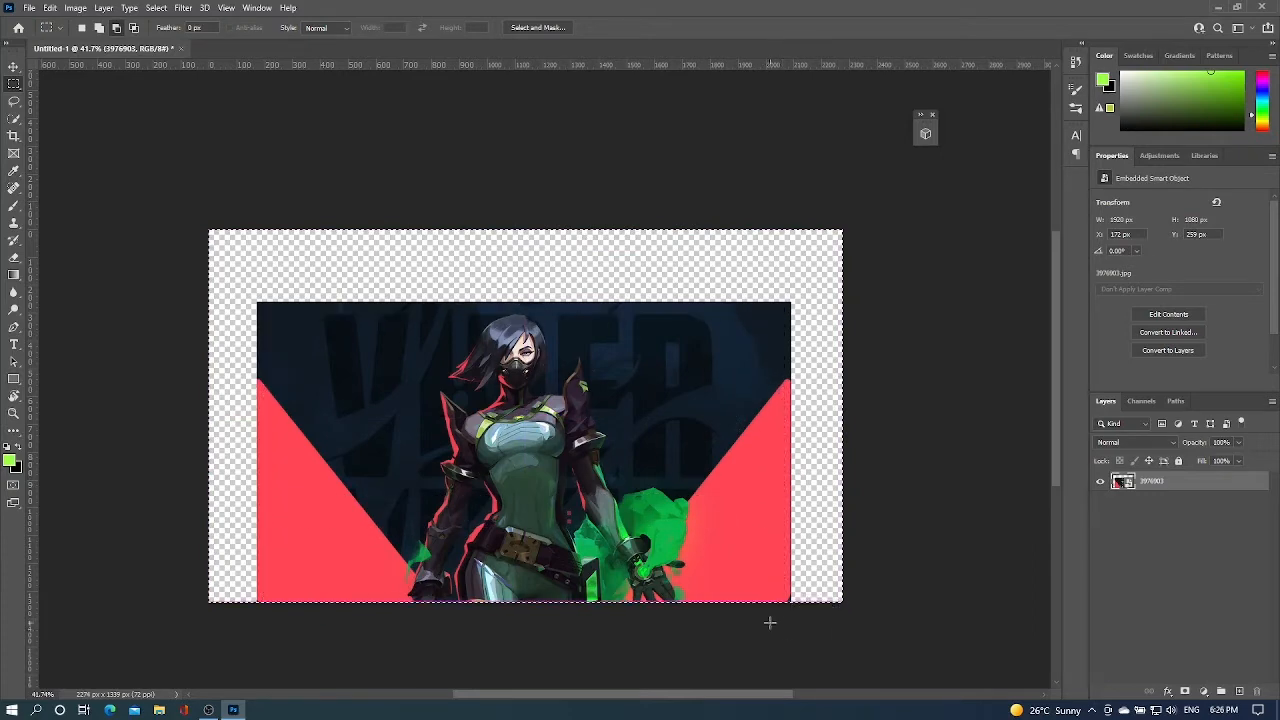
- Rasterize the 3976903 smart object layer so it can be filled
click(49, 7)
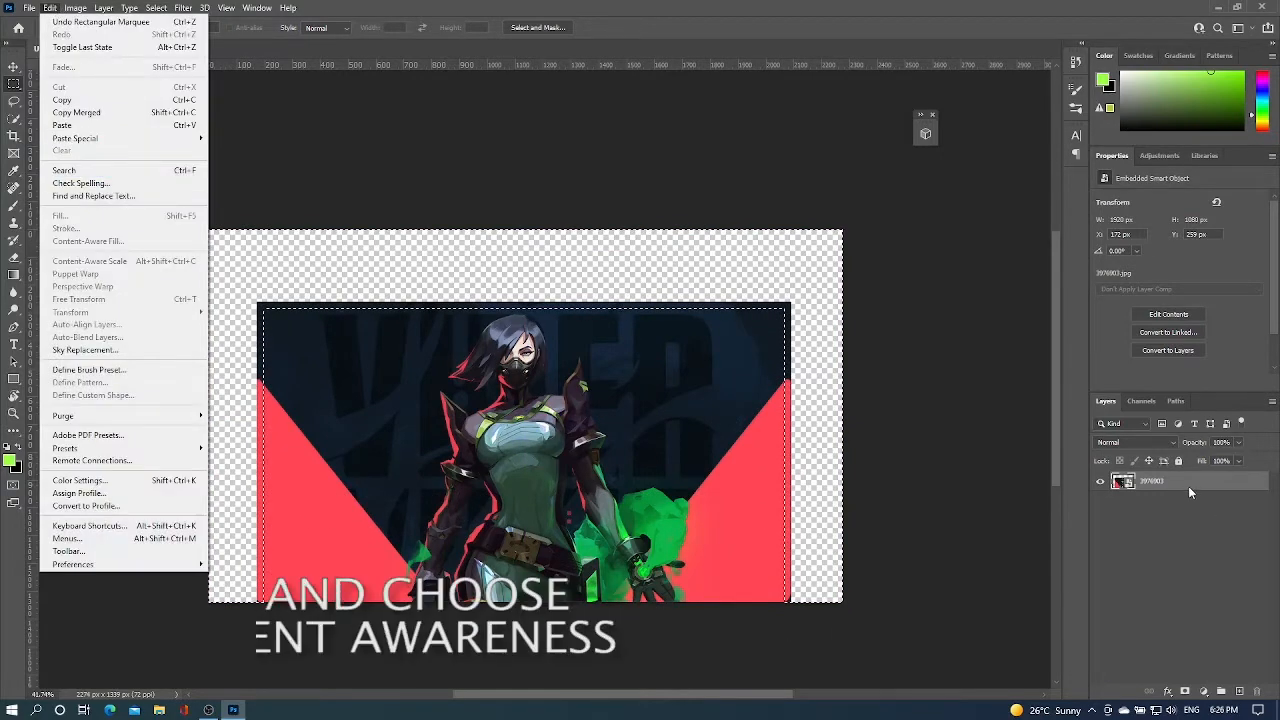
right_click(1148, 485)
click(1042, 367)
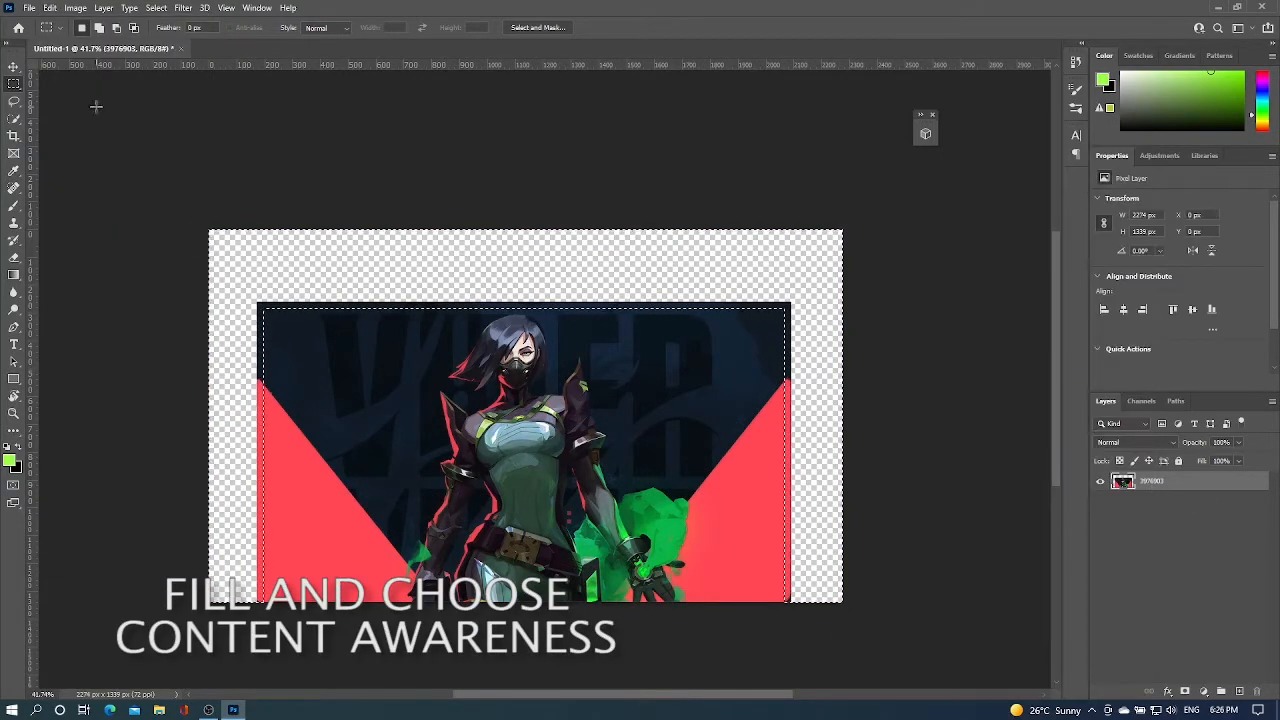
- Fill the selected border around the picture using Content-Aware contents, and deselect
click(29, 7)
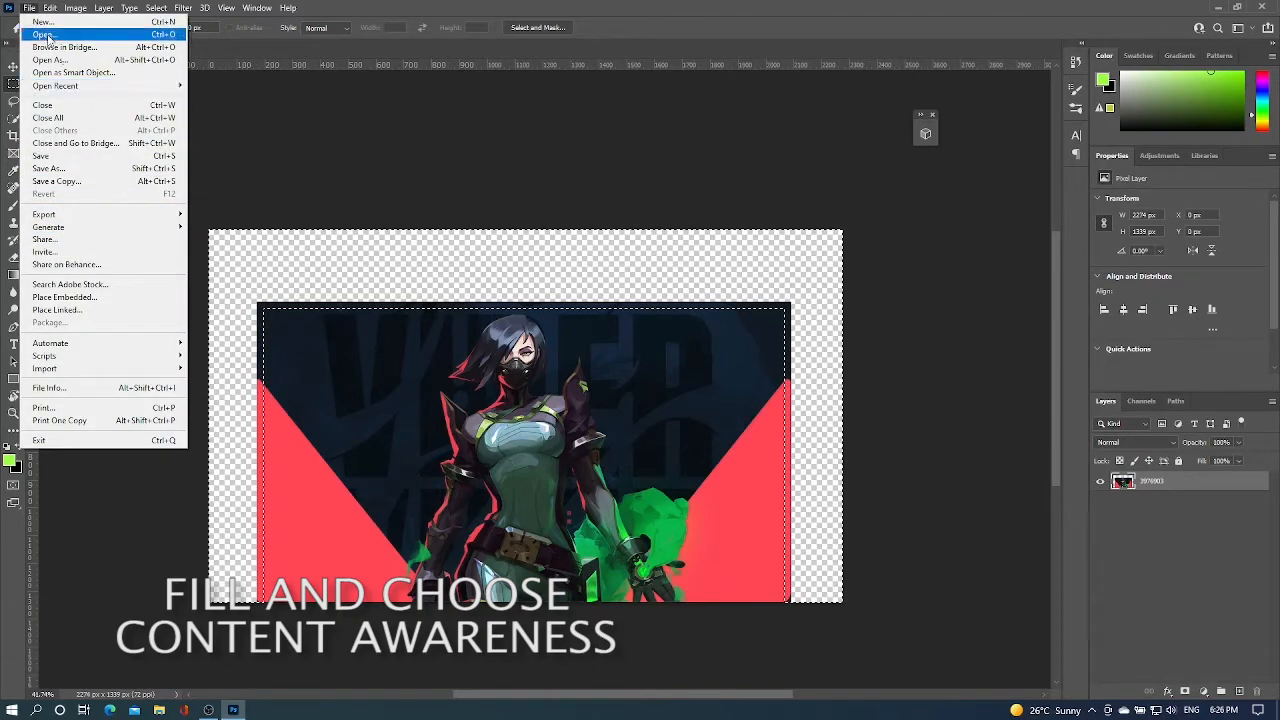
mouse_move(49, 7)
click(58, 215)
click(645, 179)
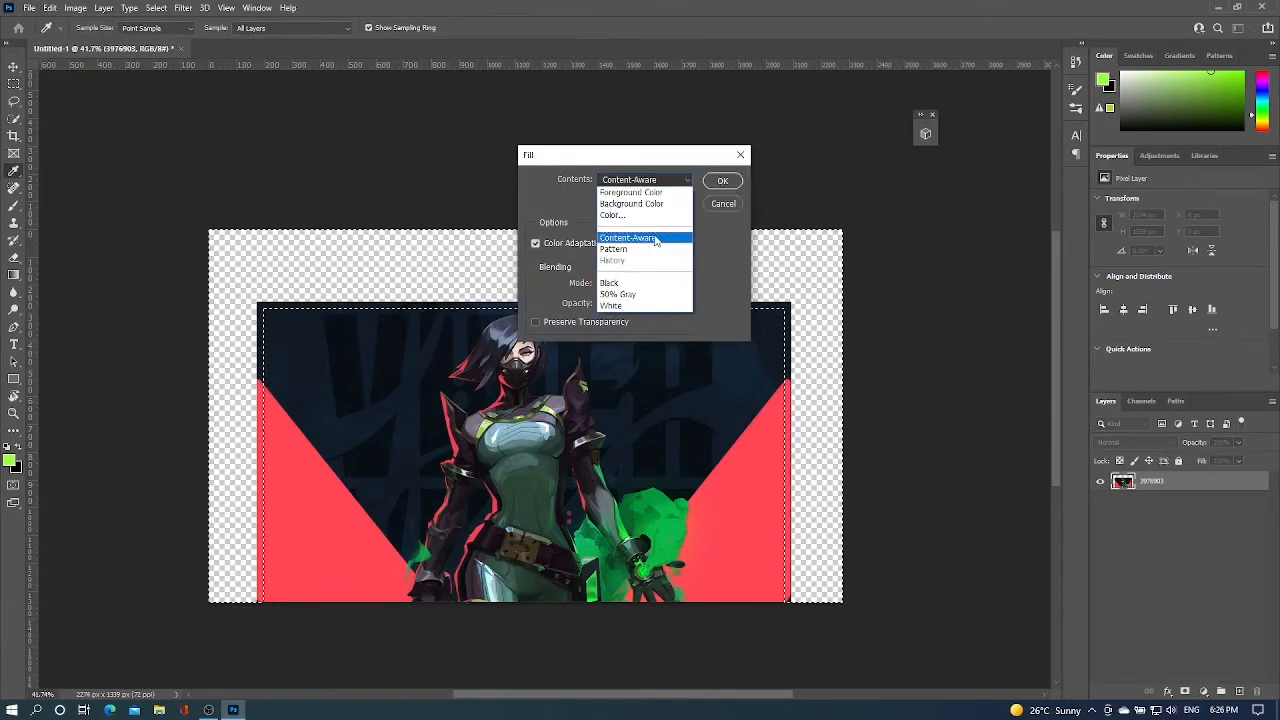
click(640, 237)
click(722, 184)
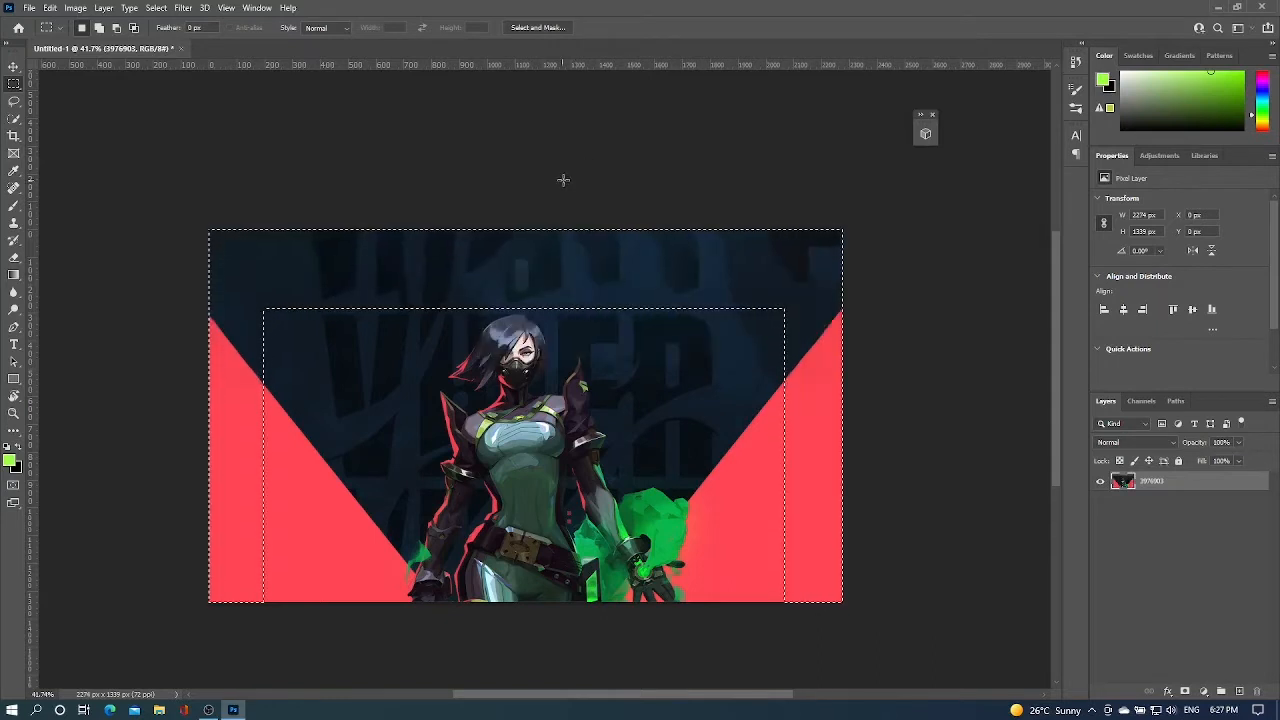
key(ctrl+d)
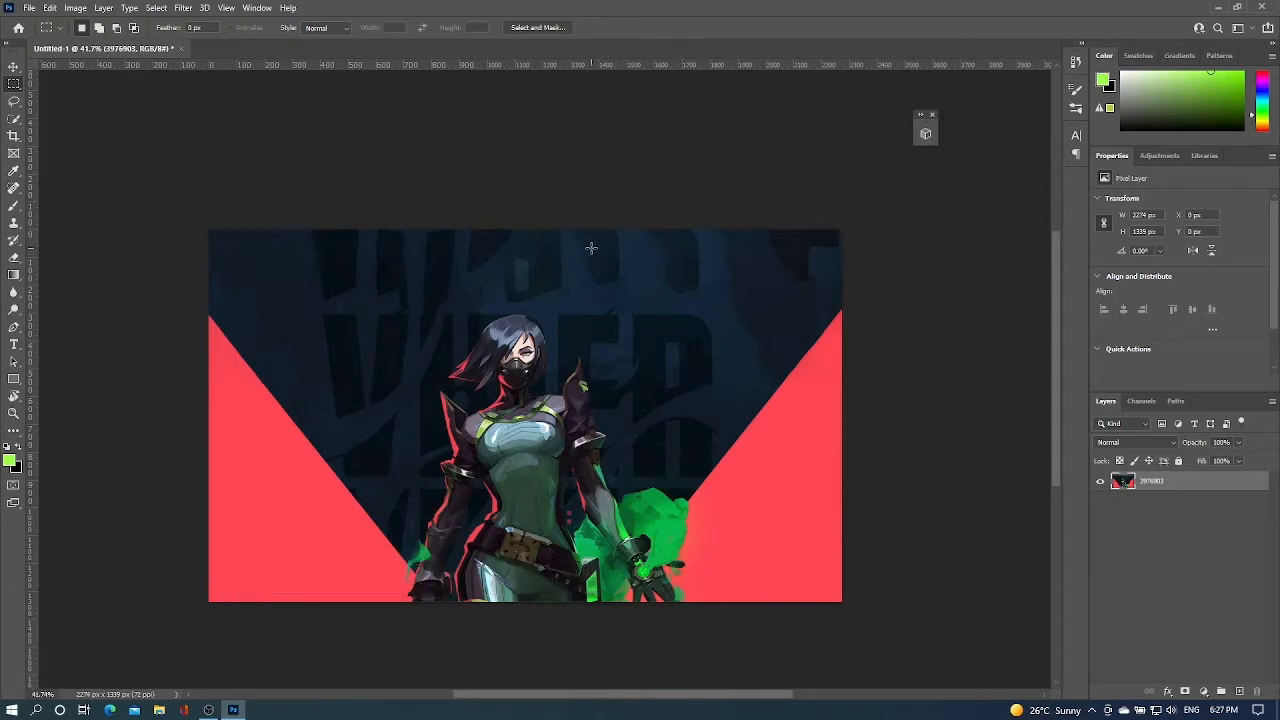
- Choose a soft round brush from the General Brushes, test it with one dab and undo the dab
key(b)
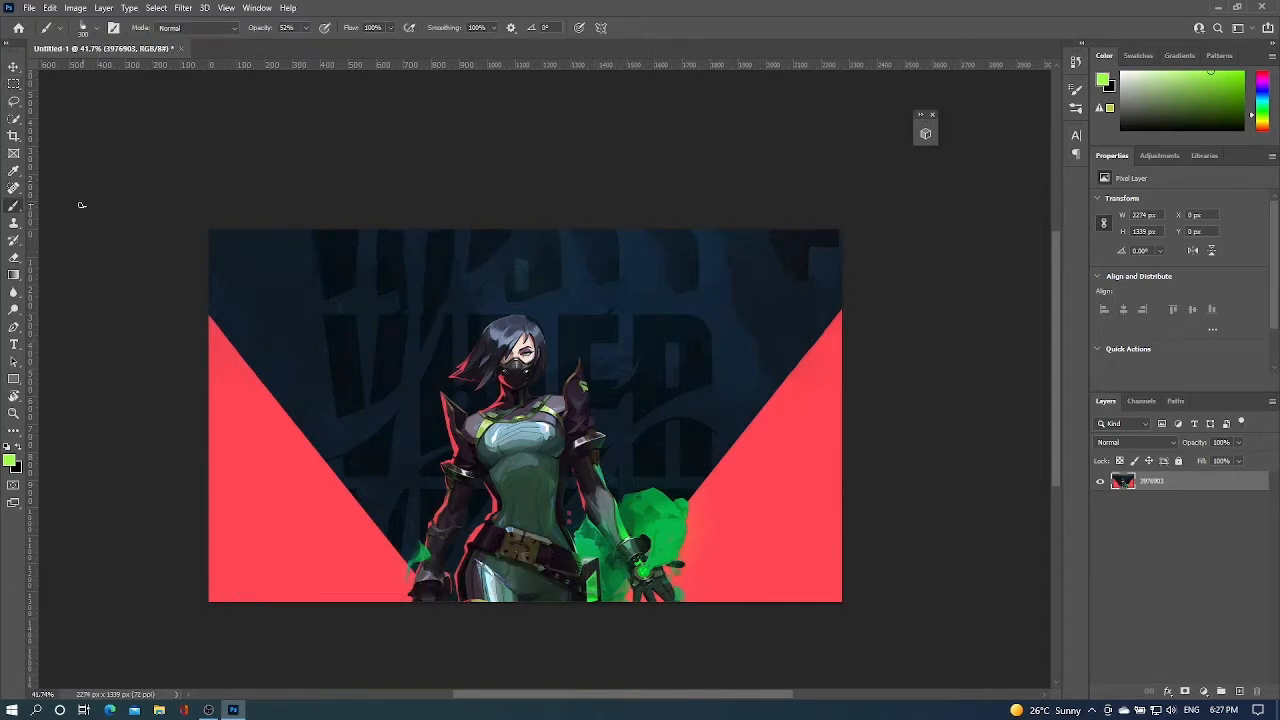
click(94, 30)
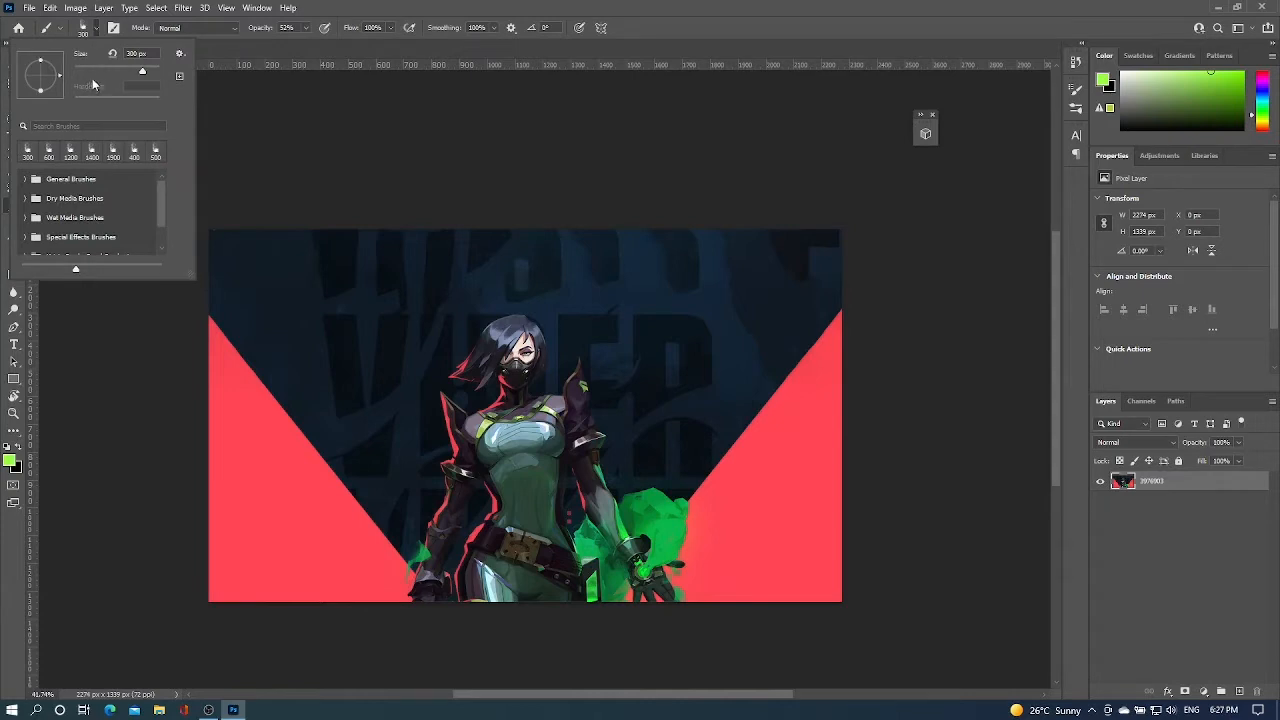
click(95, 28)
click(95, 28)
scroll(66, 198, down, 1)
scroll(68, 192, up, 1)
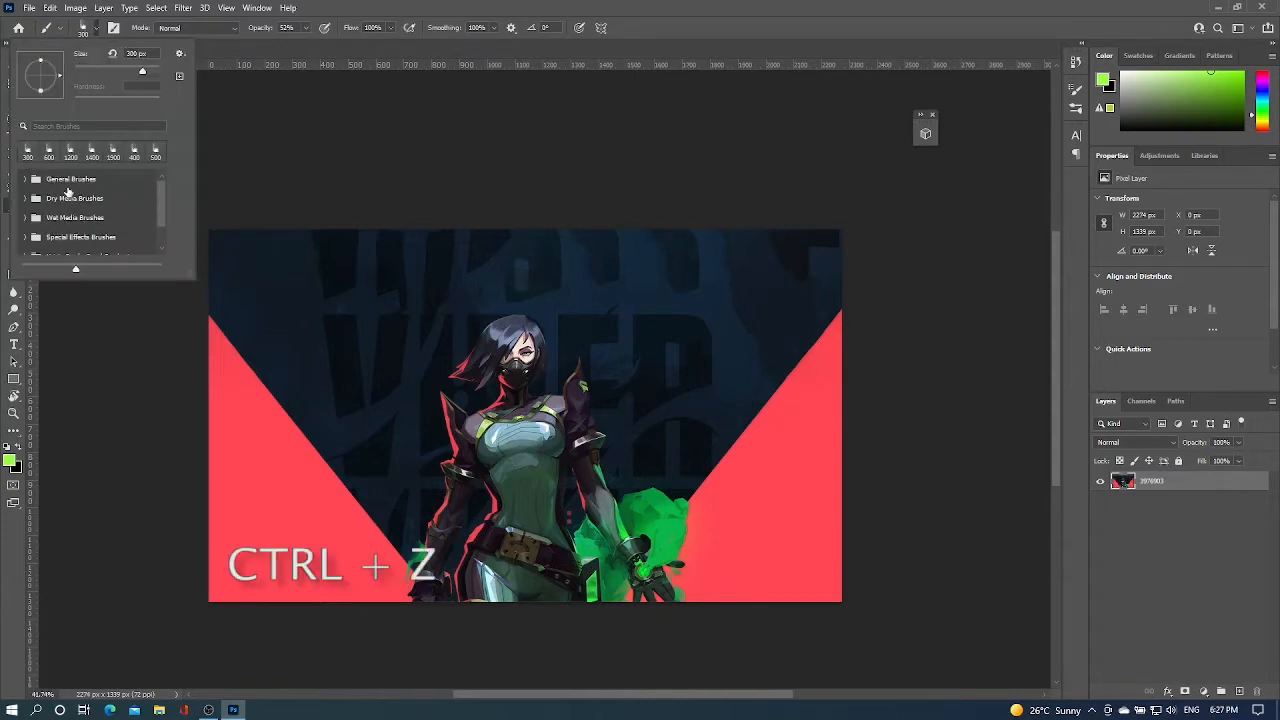
click(26, 179)
click(62, 208)
click(267, 325)
key(ctrl+z)
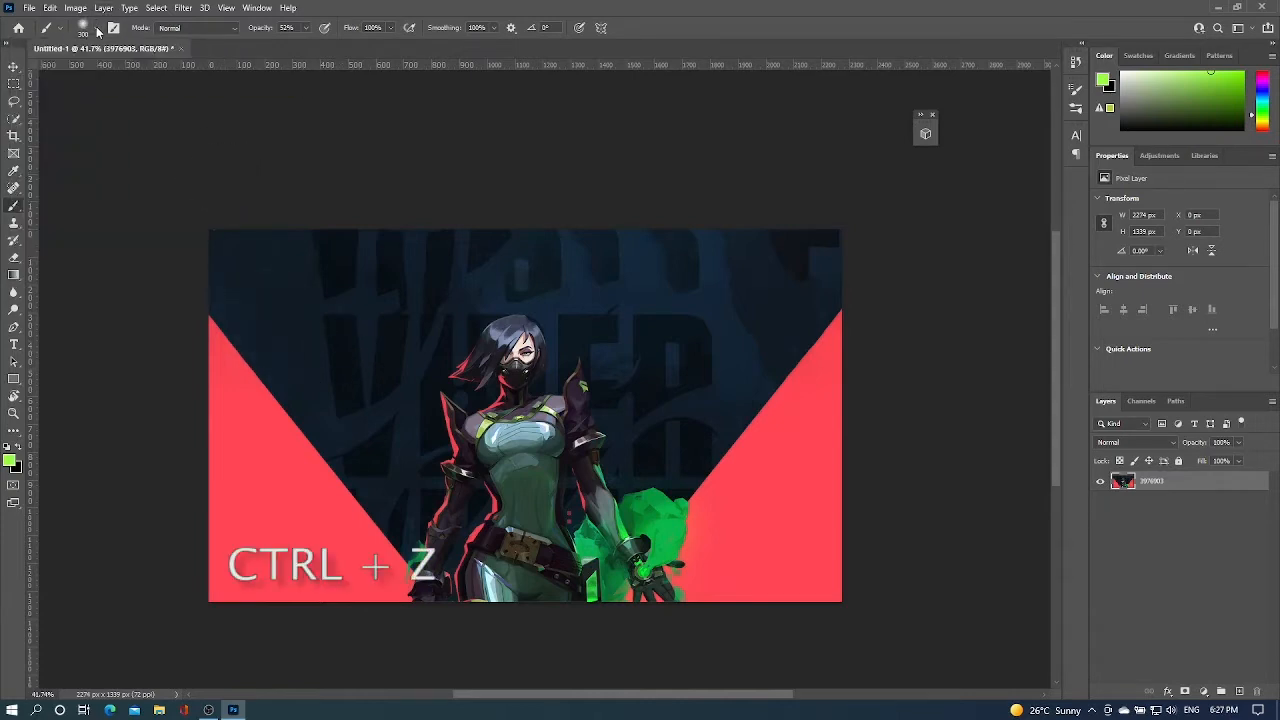
- Switch to a hard round brush with a thin tip at 100% opacity, and undo the test strokes
click(97, 30)
drag(76, 104, 197, 120)
click(290, 321)
key(ctrl+z)
key([)
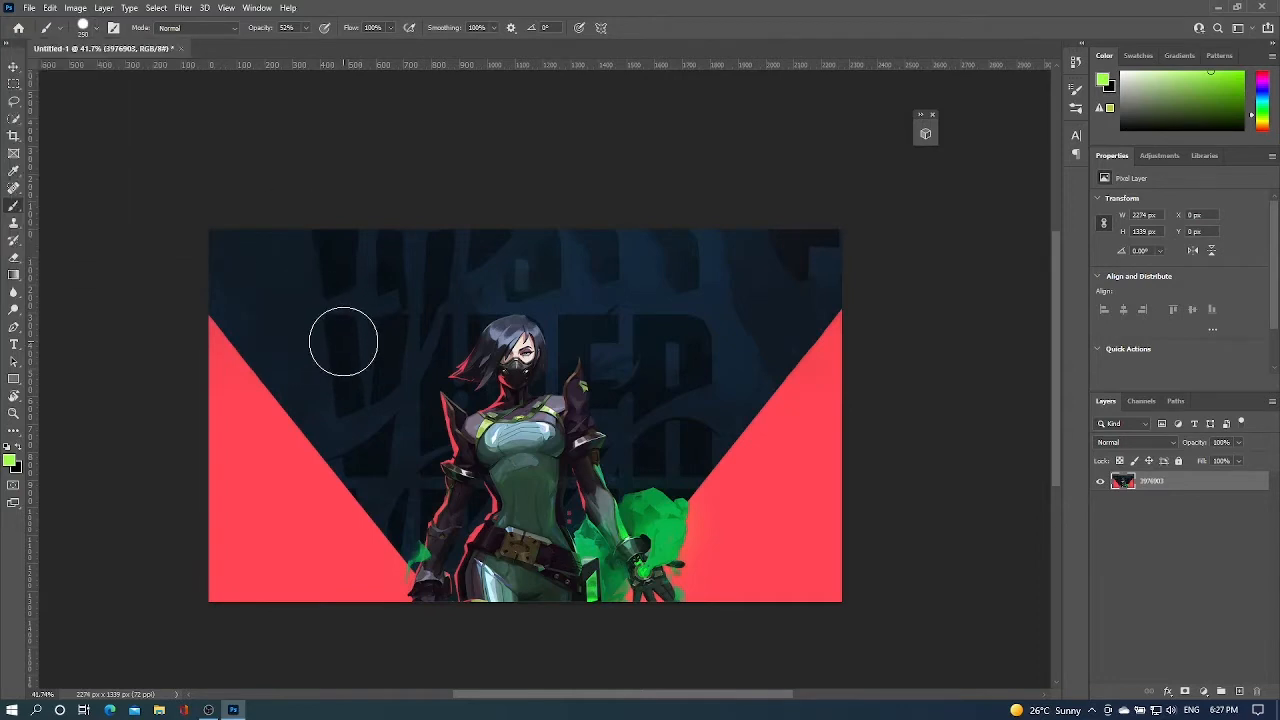
key([)
key([)
key([)
key([)
key([)
key([)
key(p)
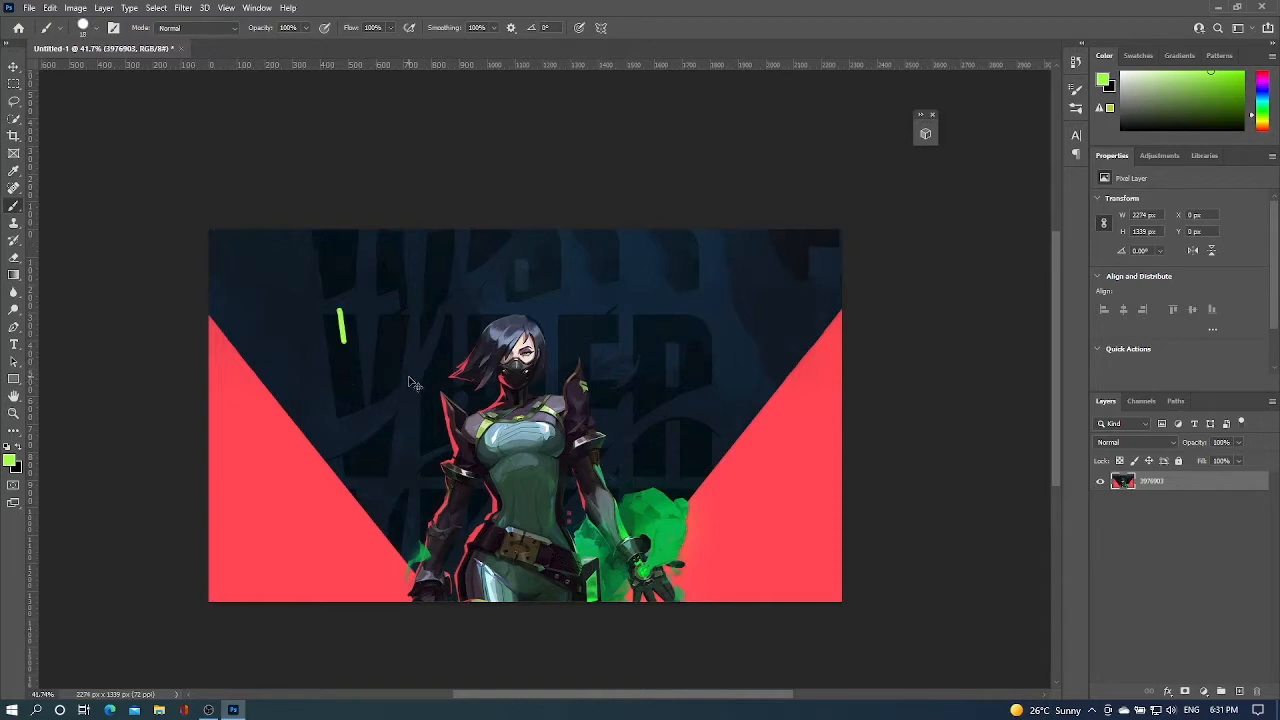
key(ctrl+z)
- Draw a closed triangular Pen path about 859 × 422 px across the character's face and chest
key(p)
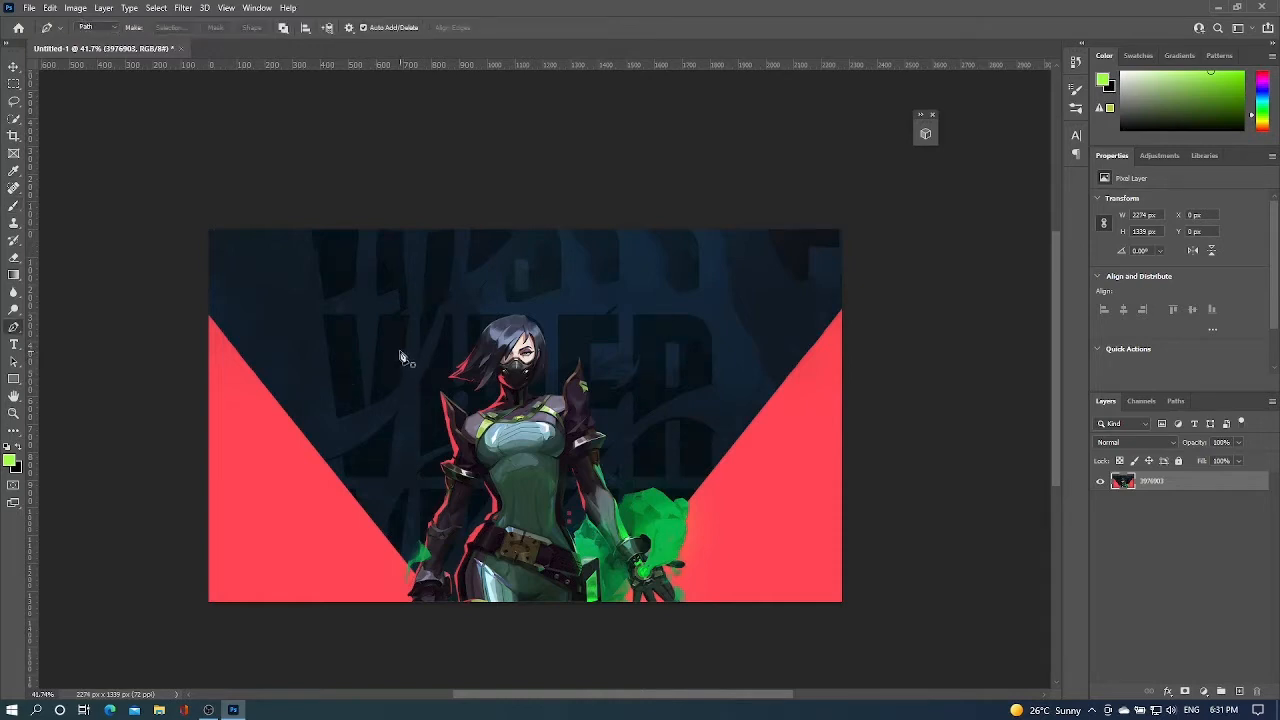
click(388, 351)
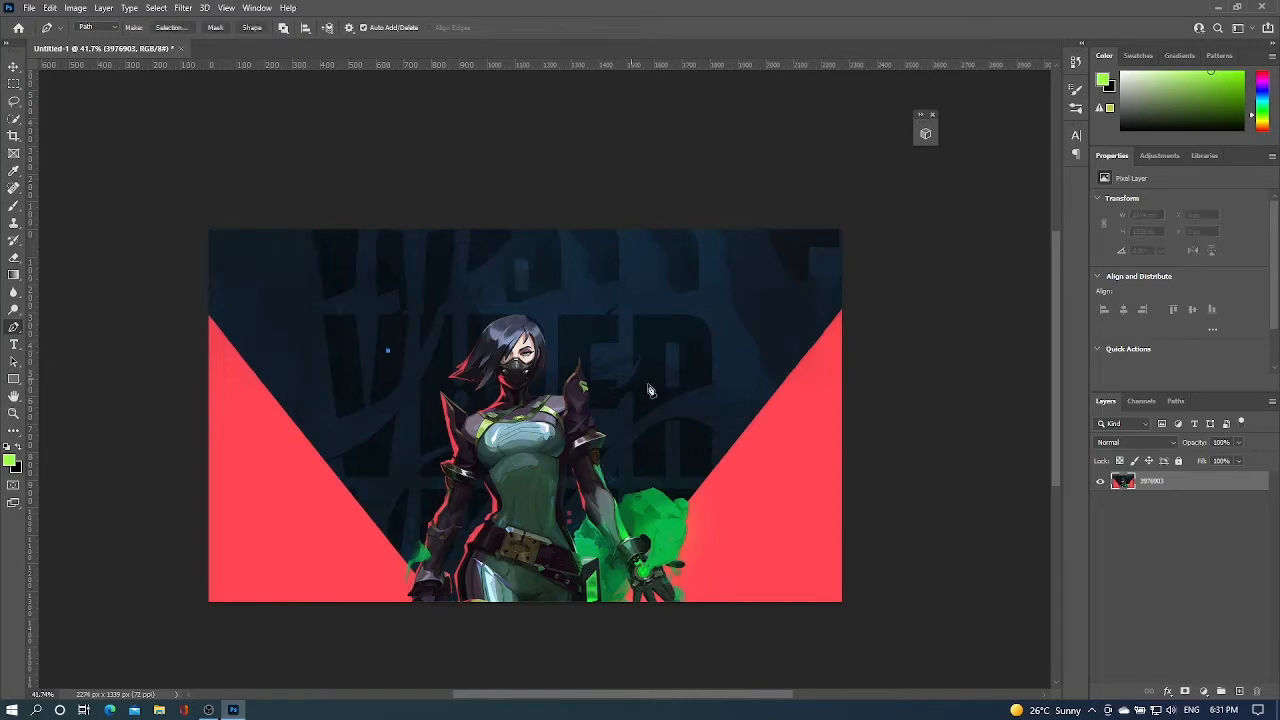
click(627, 371)
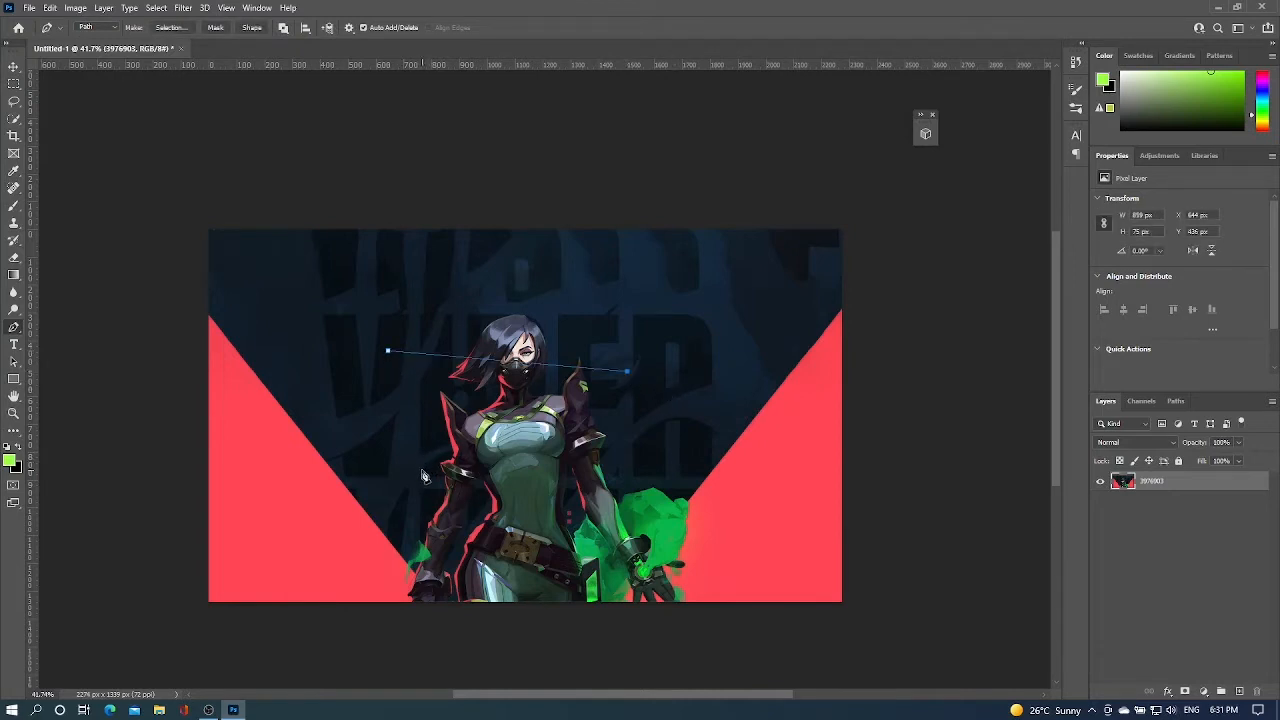
click(423, 468)
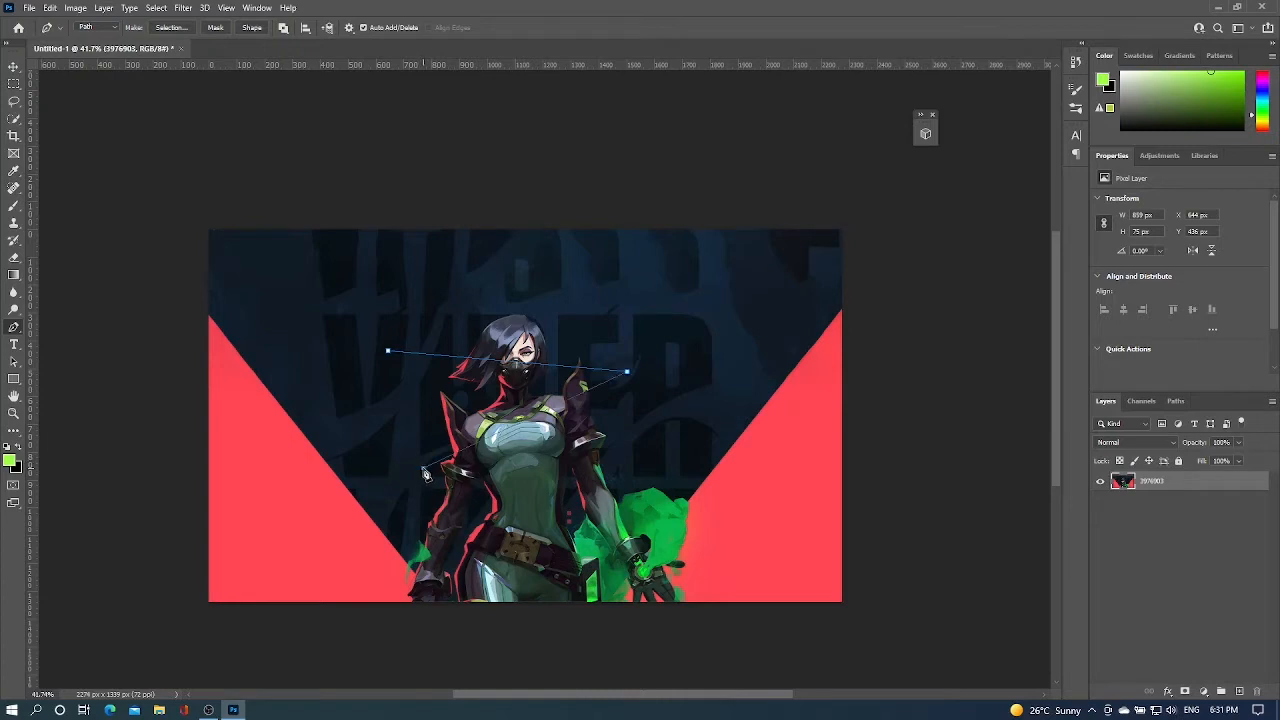
click(388, 354)
- Stroke the triangular path on a new layer with the Brush and without simulated pressure, and dismiss the path
click(1239, 691)
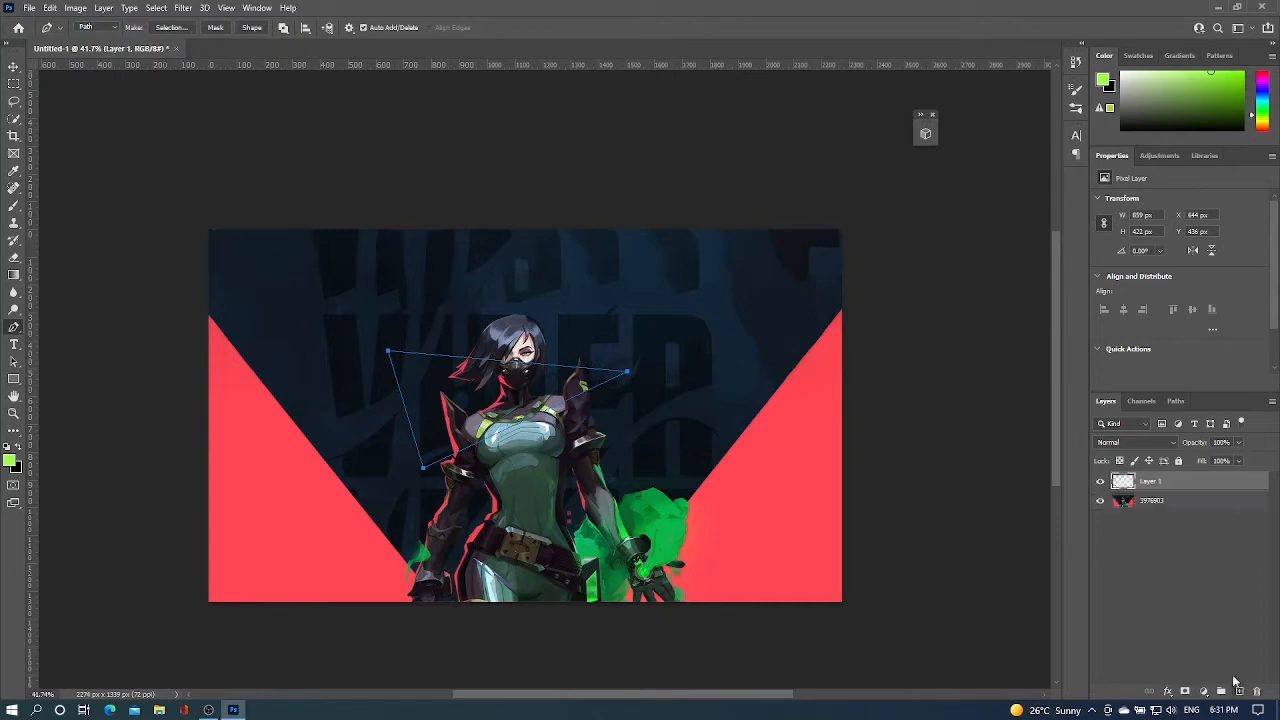
key(b)
key(p)
right_click(617, 373)
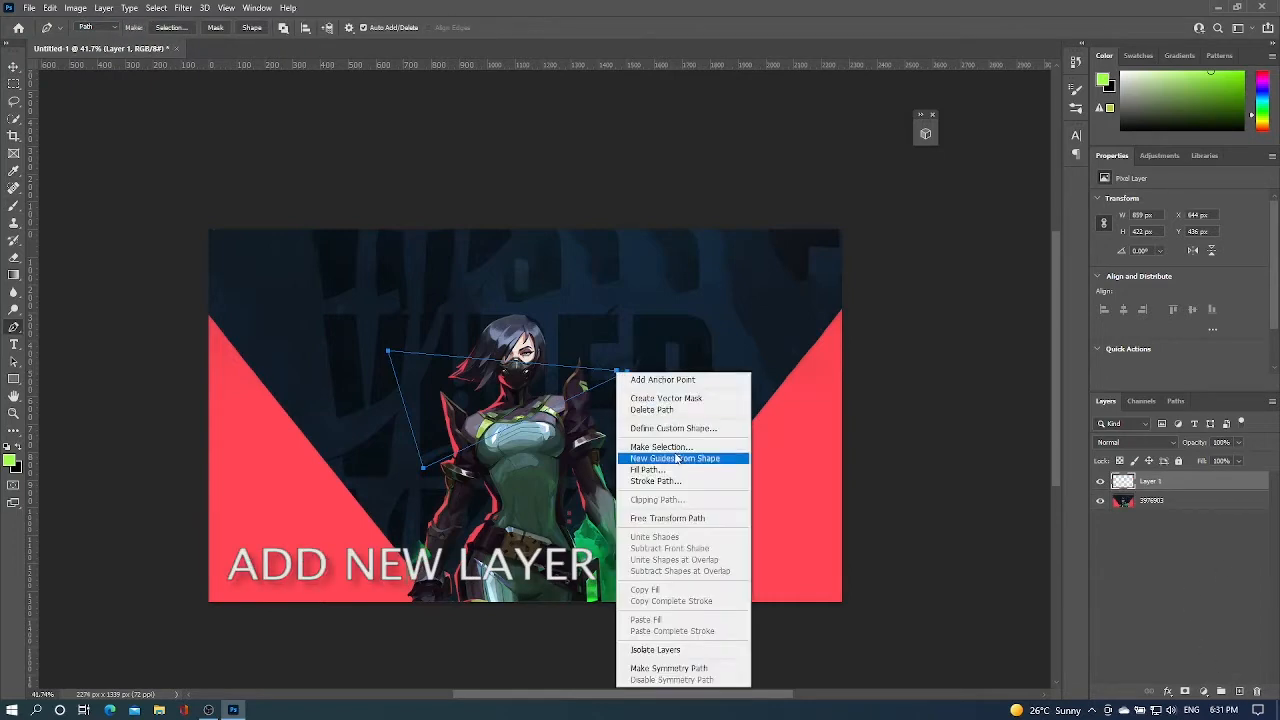
click(681, 481)
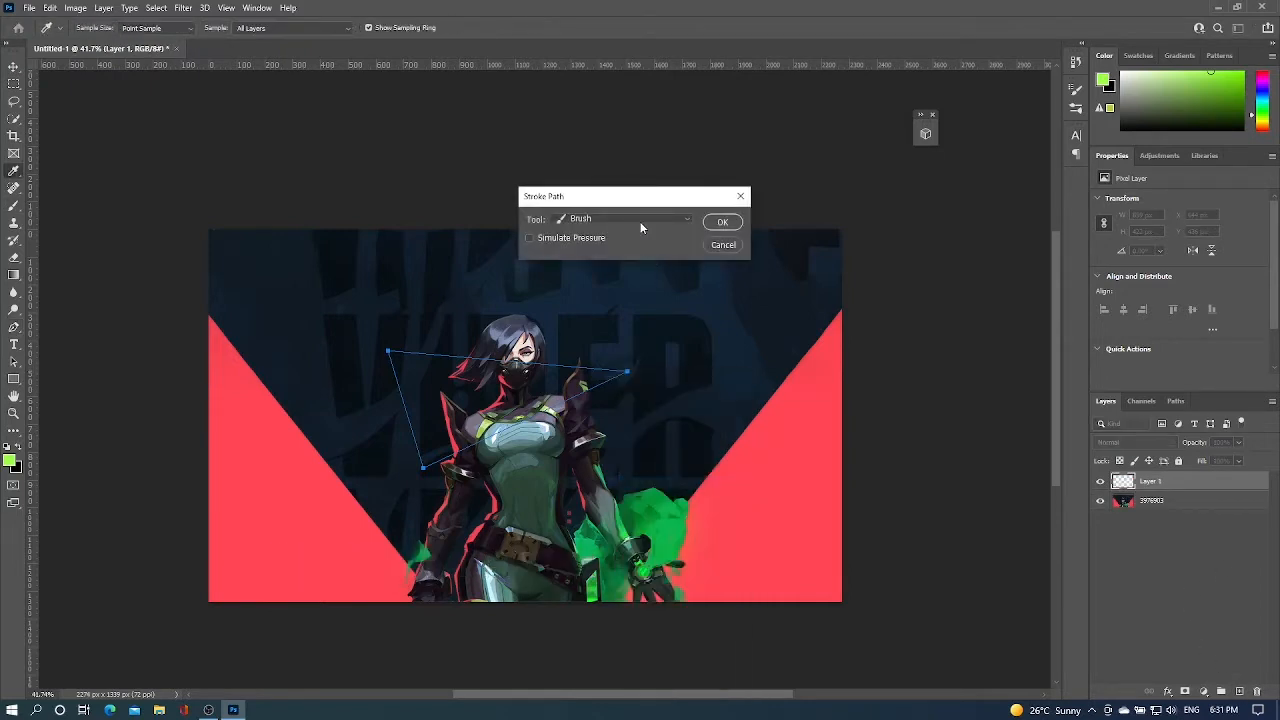
click(640, 220)
click(603, 245)
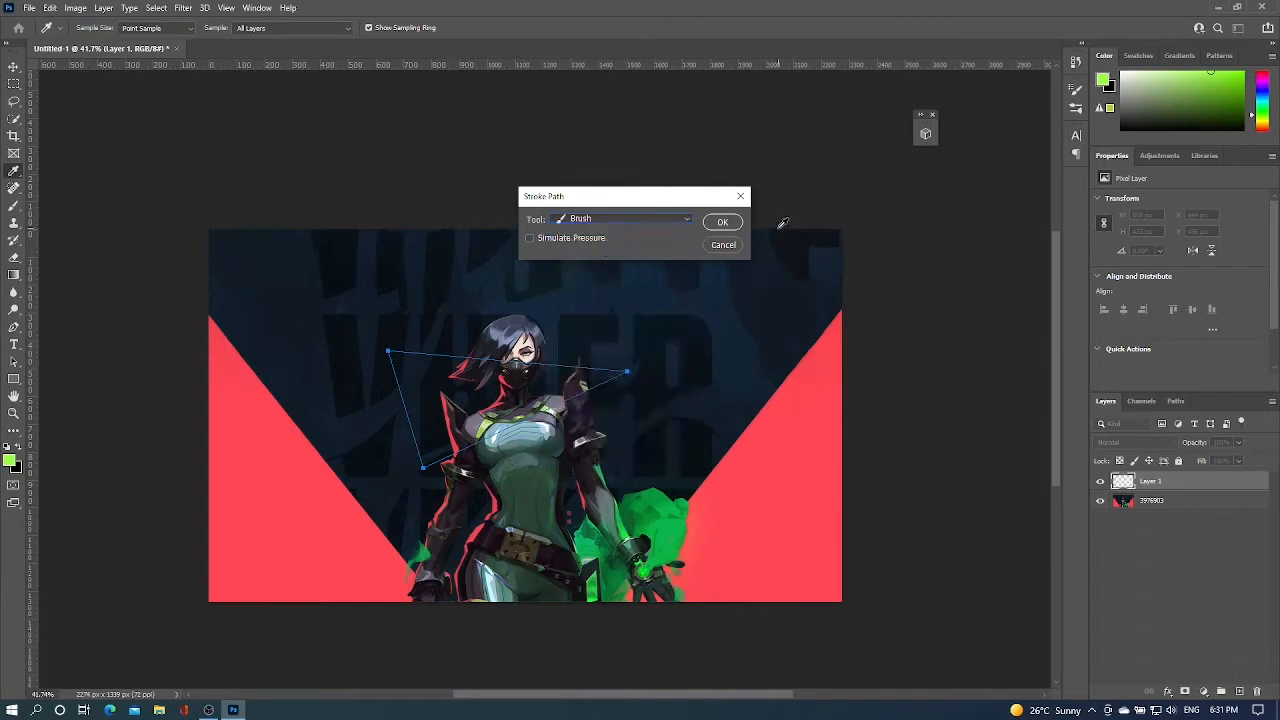
click(722, 222)
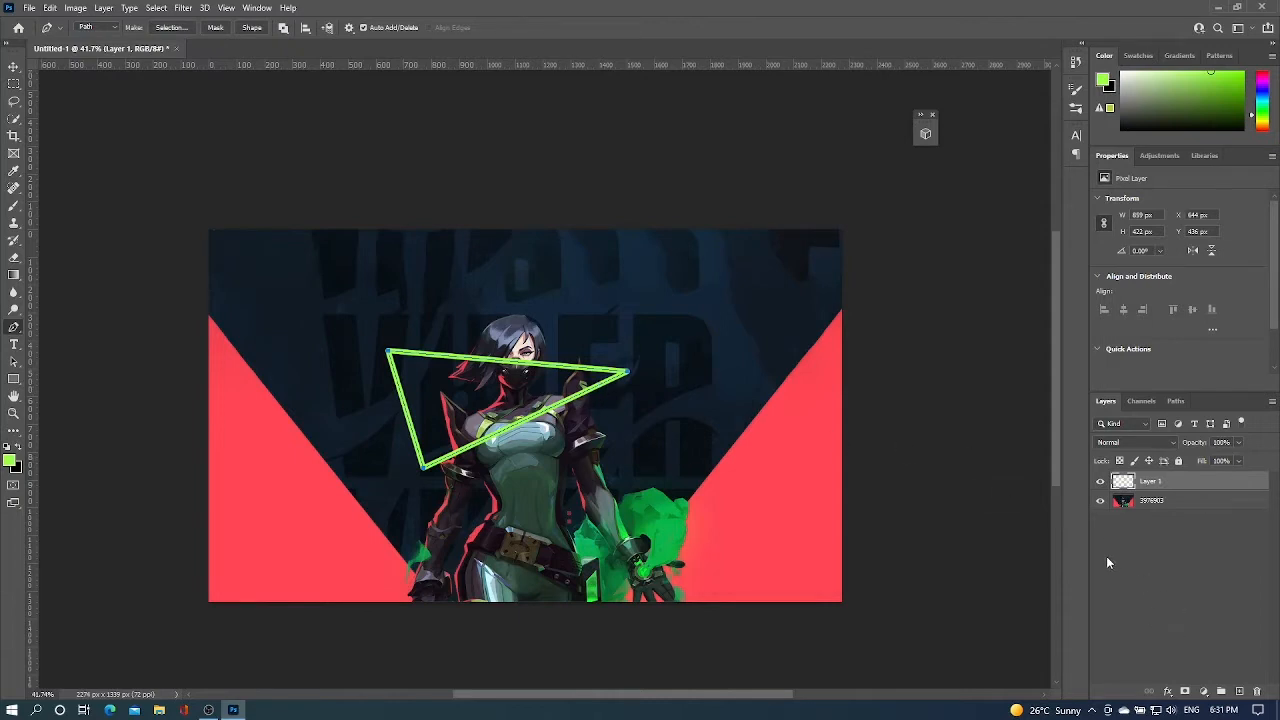
key(Return)
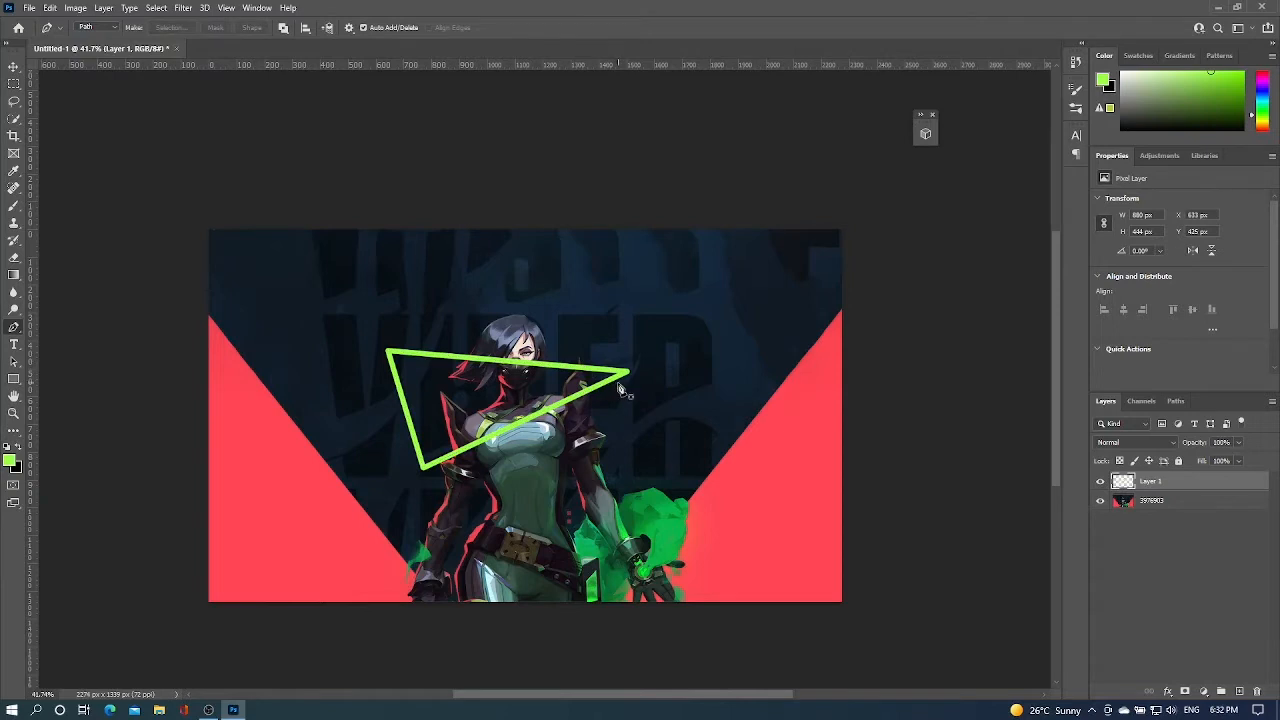
- Enlarge the green triangle to about 981 × 524 px with Free Transform
key(ctrl+t)
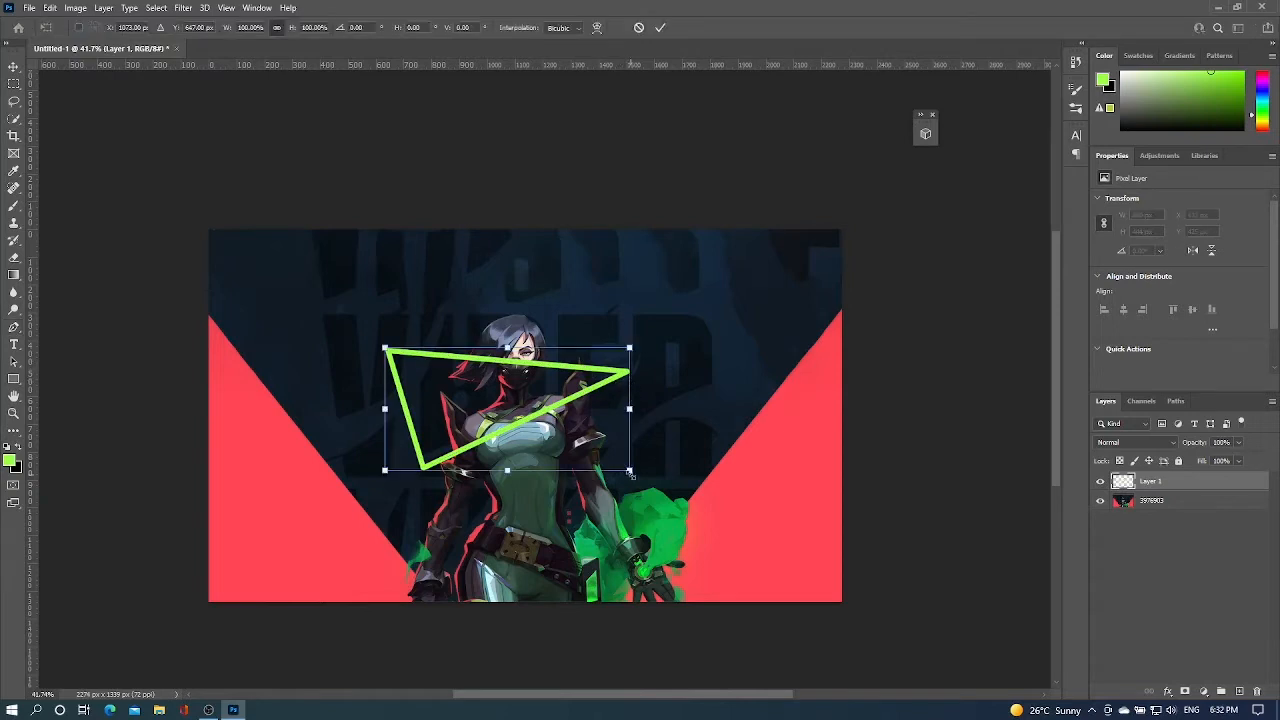
drag(630, 471, 655, 491)
key(Return)
key(p)
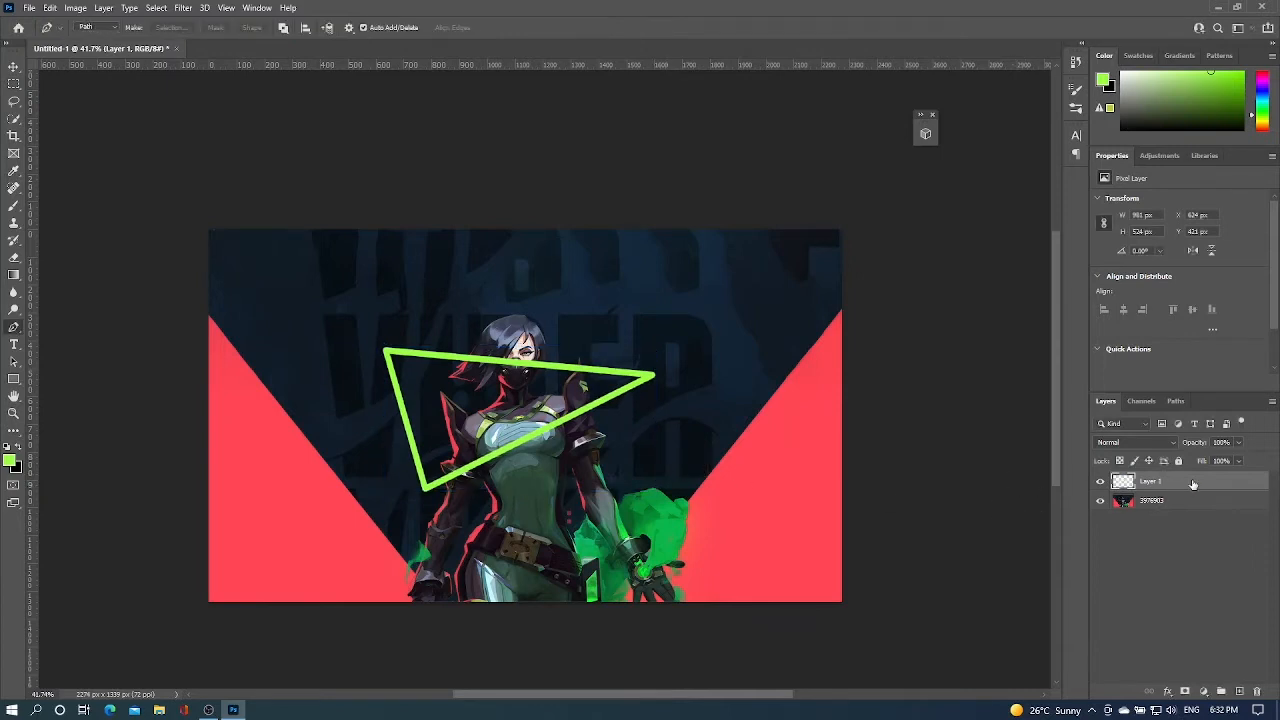
double_click(1115, 477)
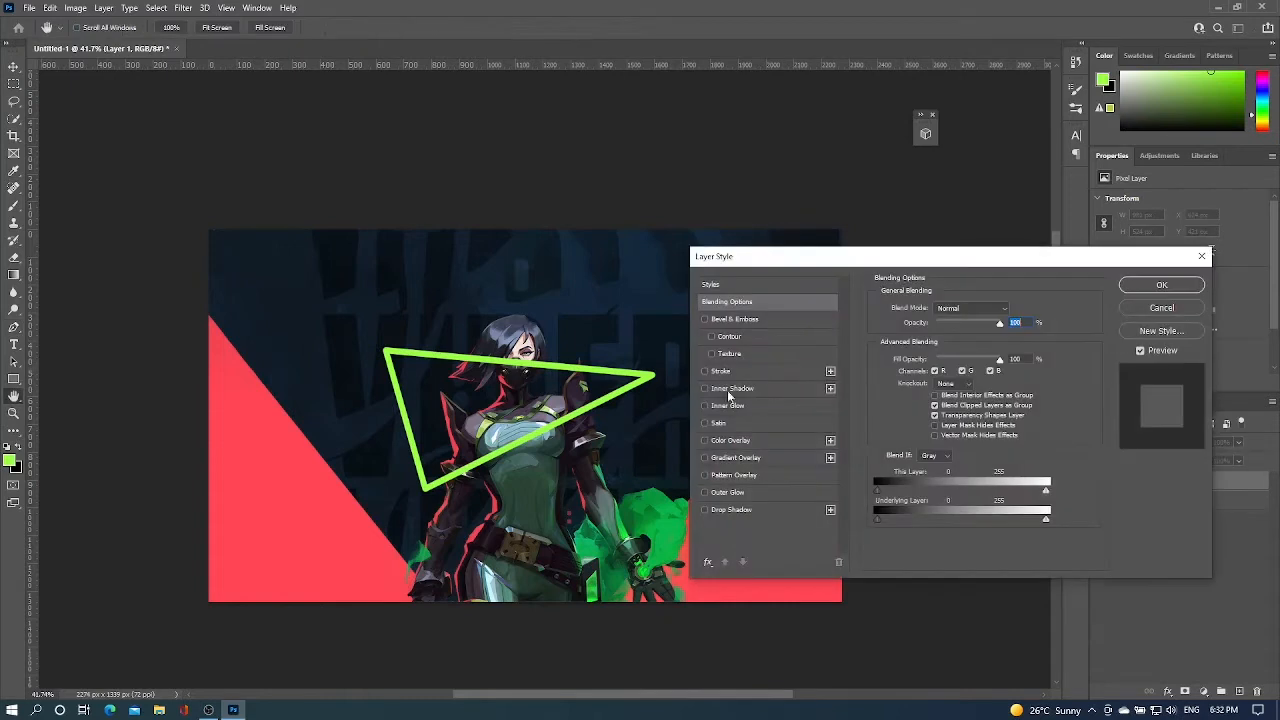
click(704, 440)
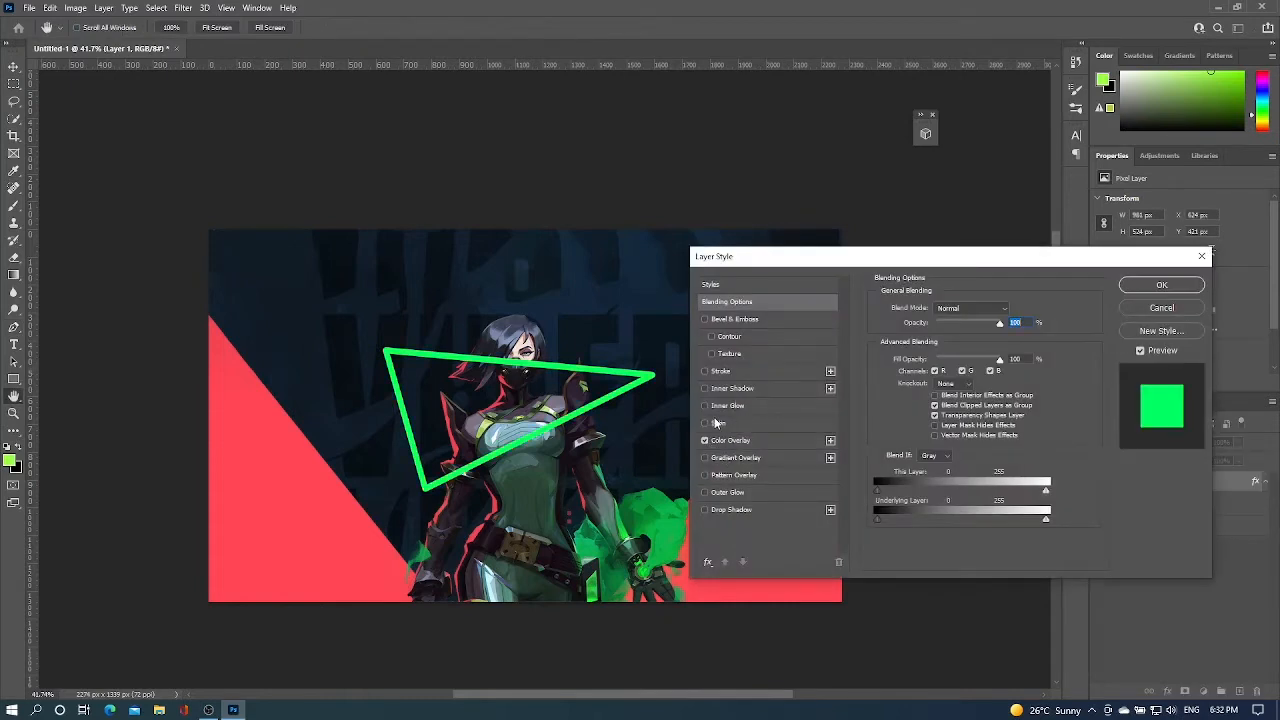
key(Escape)
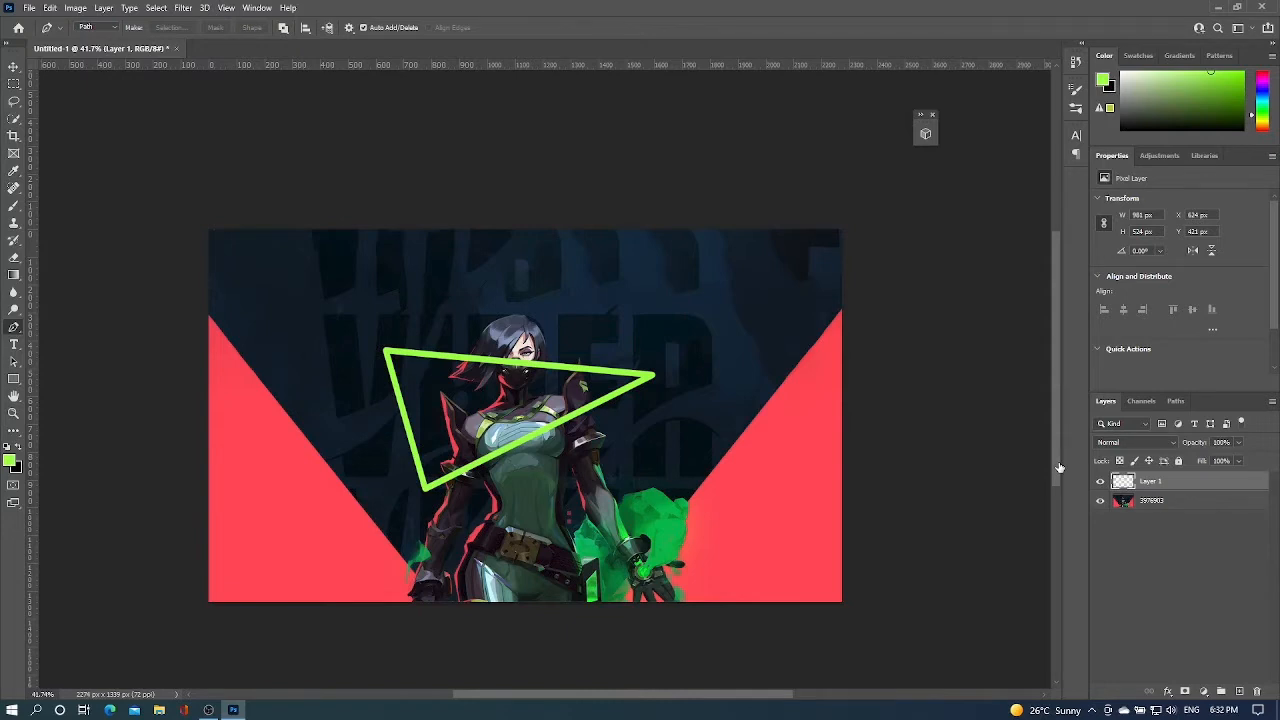
- Add a Color Overlay in green #00ff63 to the triangle layer with Normal blending and 100% opacity
double_click(1175, 482)
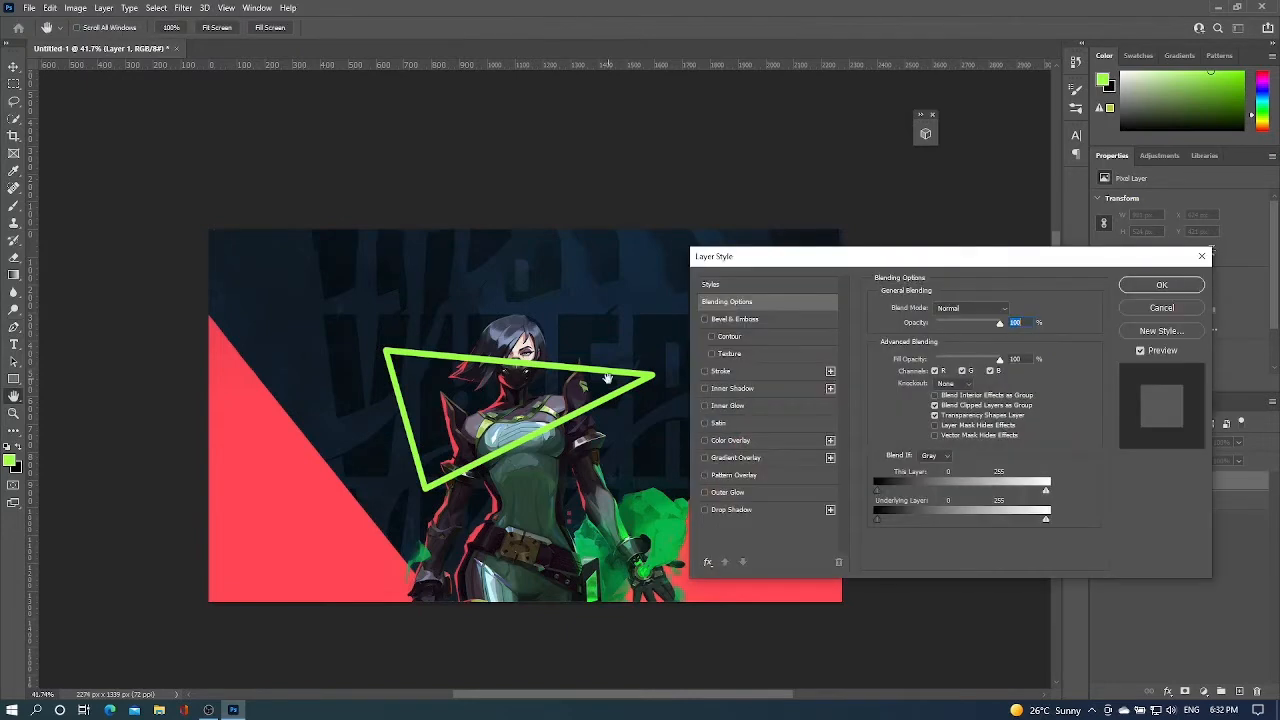
click(705, 440)
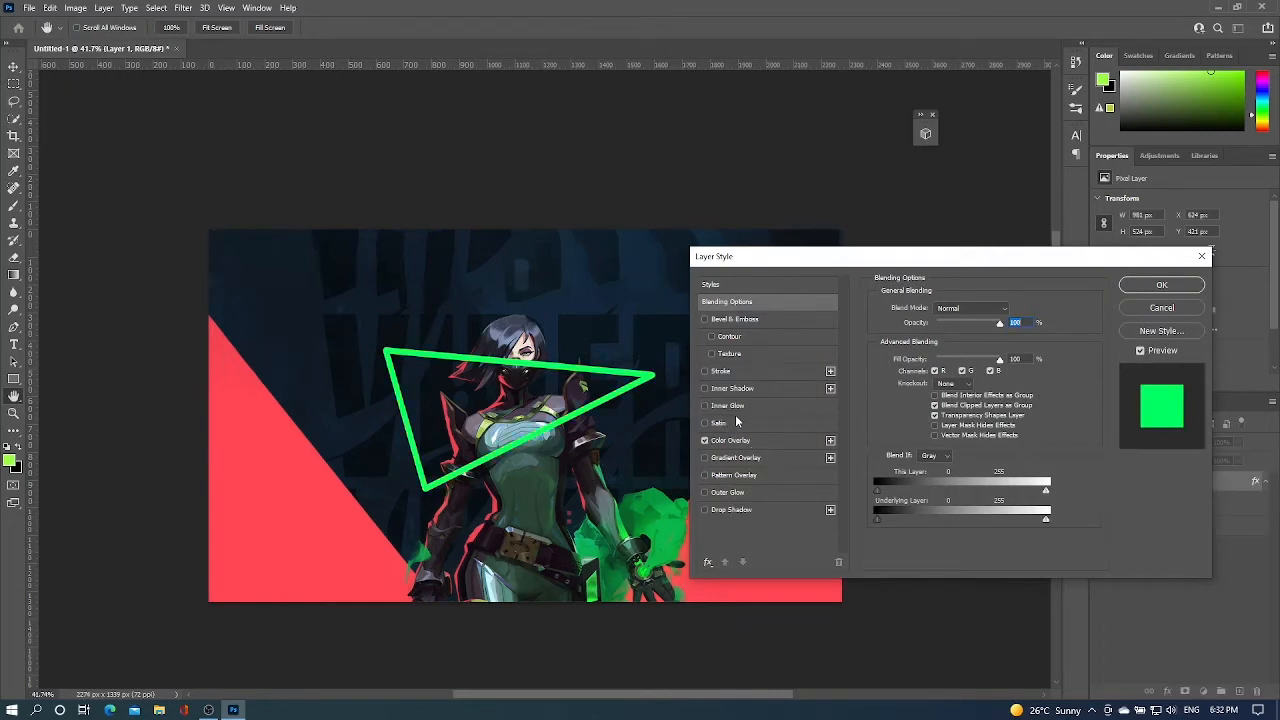
click(726, 442)
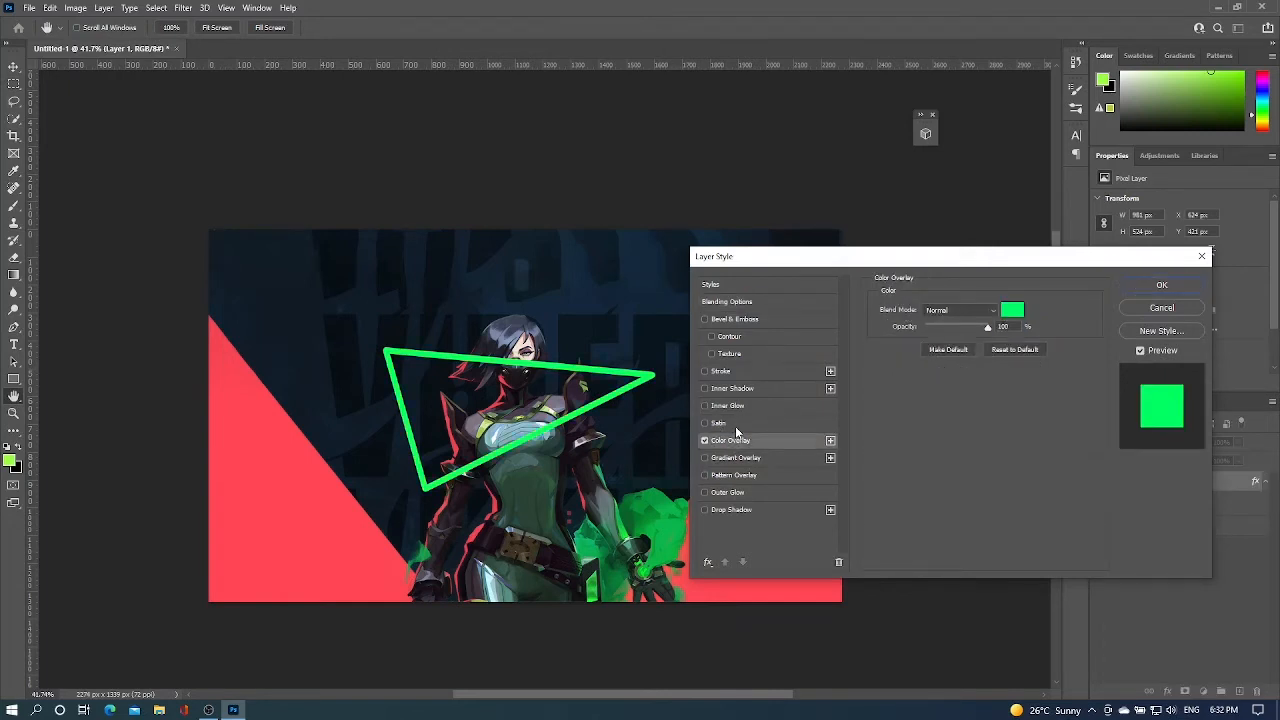
click(1018, 316)
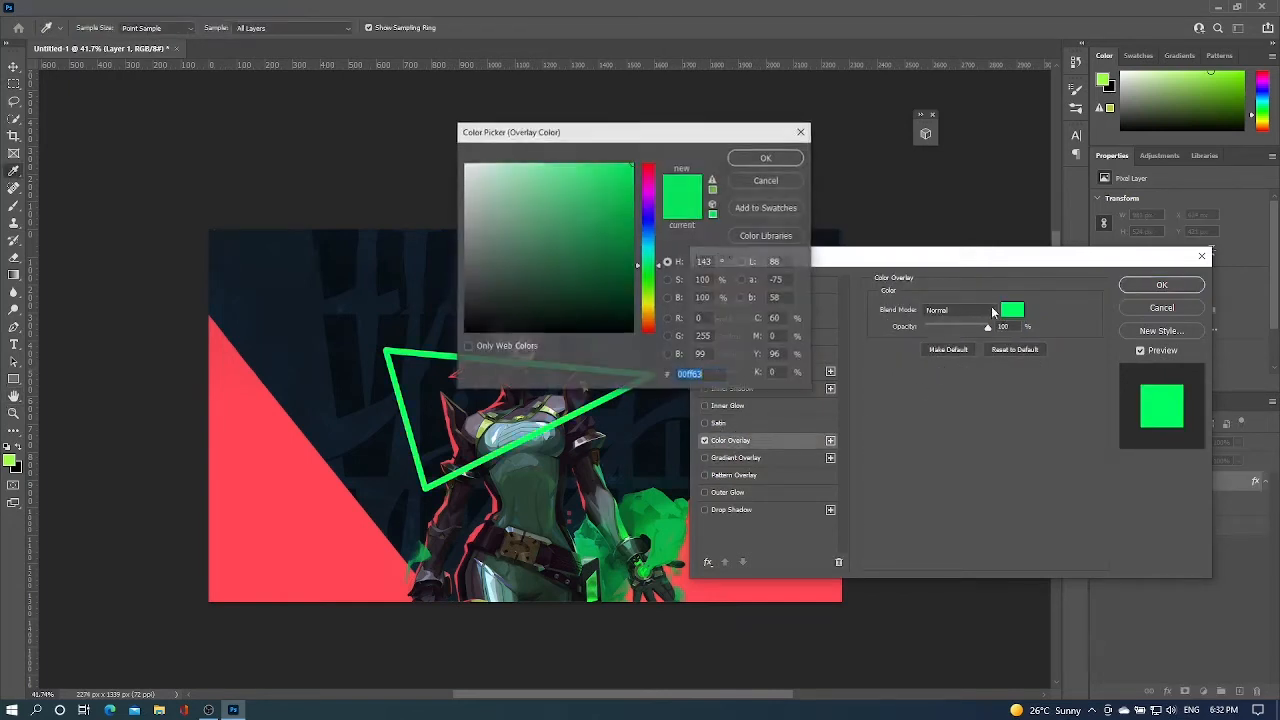
click(761, 160)
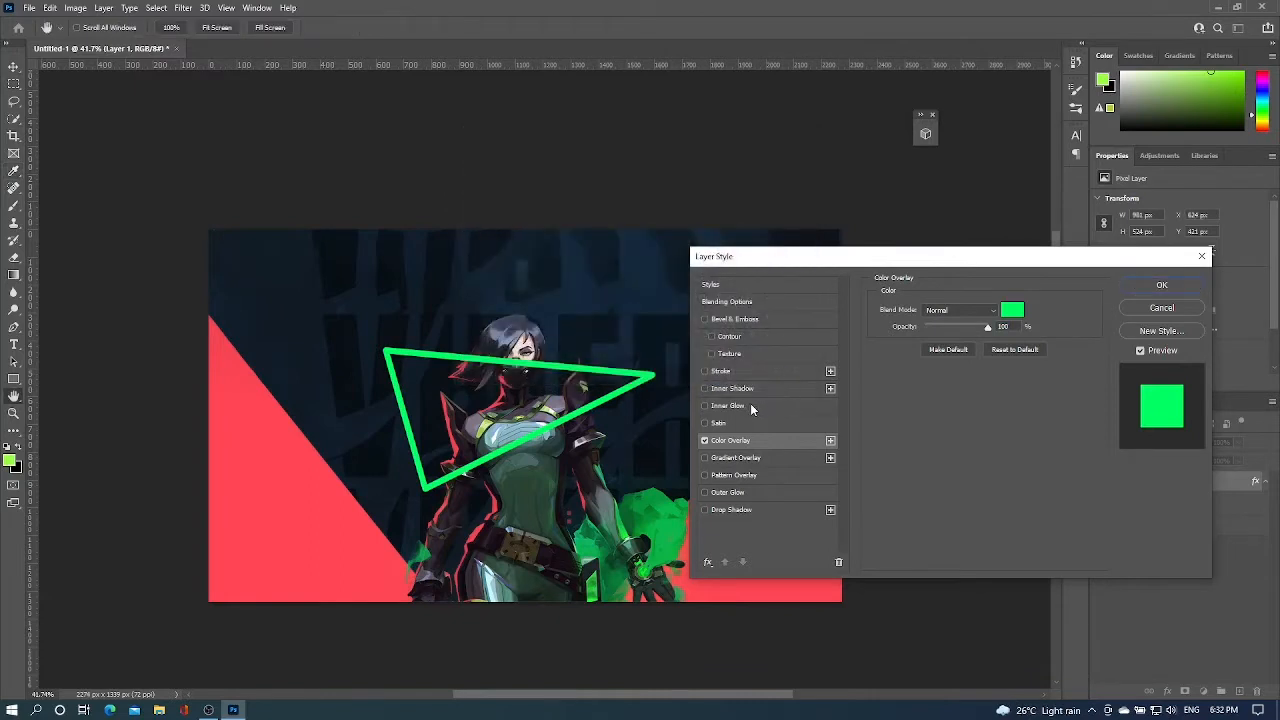
- Add an Inner Glow to the triangle layer with Normal blending, 35% opacity, Softer technique, Center source and 24 px size
click(750, 404)
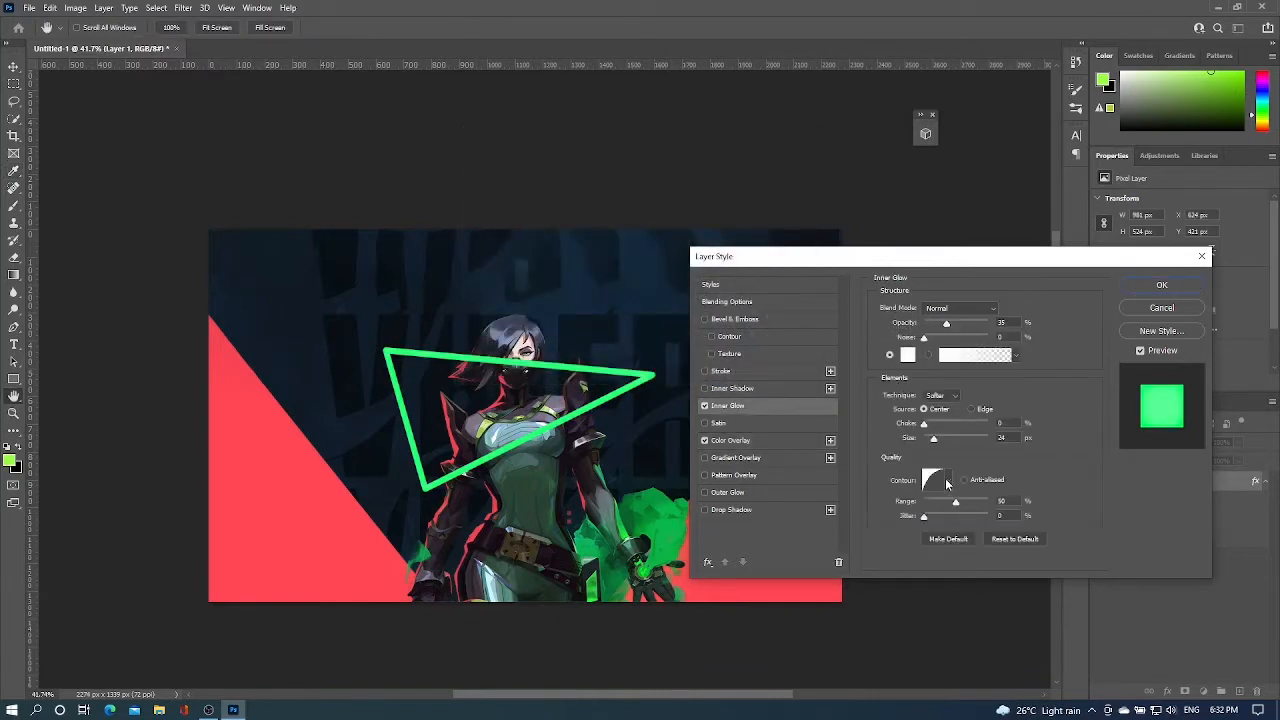
click(900, 428)
click(950, 480)
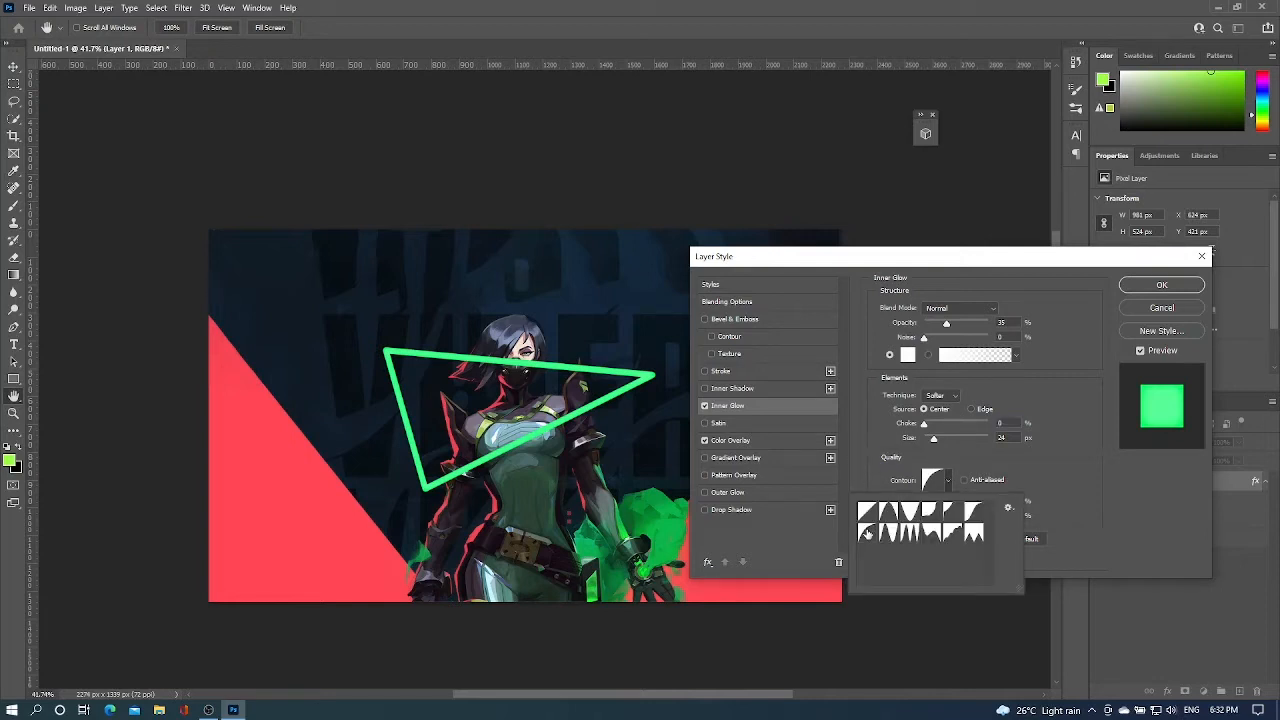
click(1084, 469)
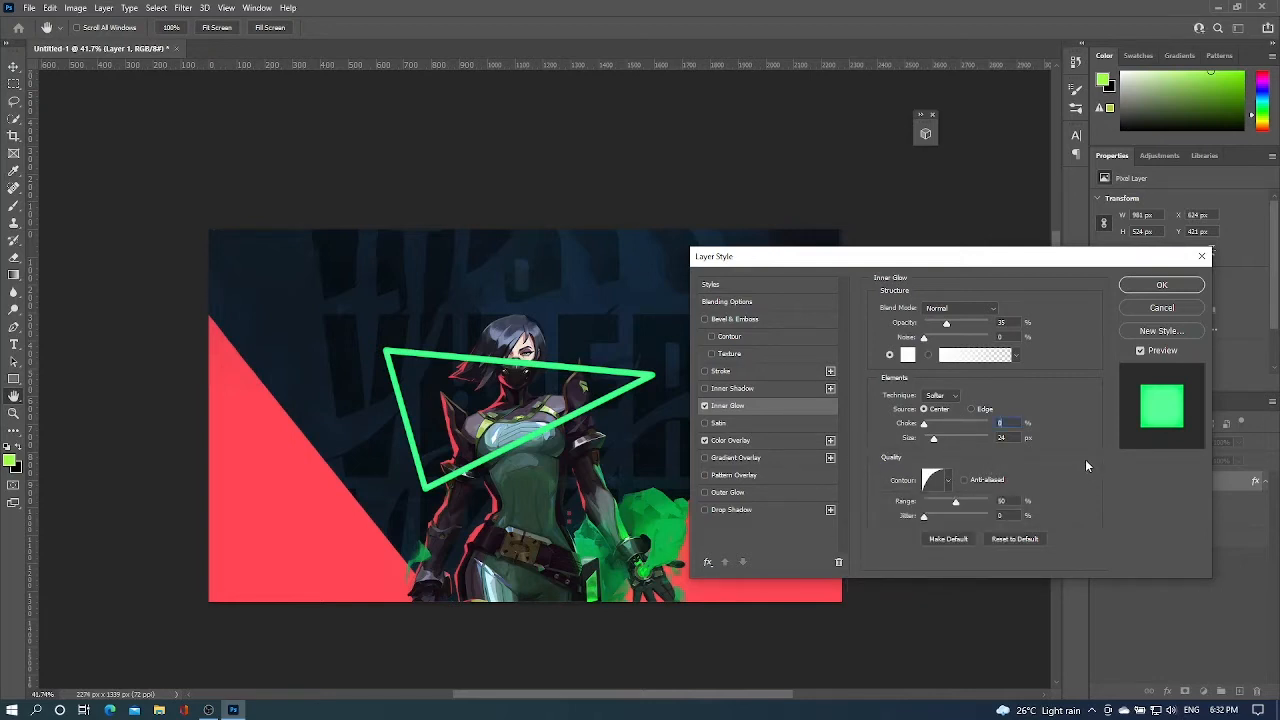
- Add an Outer Glow at 100% opacity to the triangle and change its color to a more saturated green
click(705, 493)
click(727, 494)
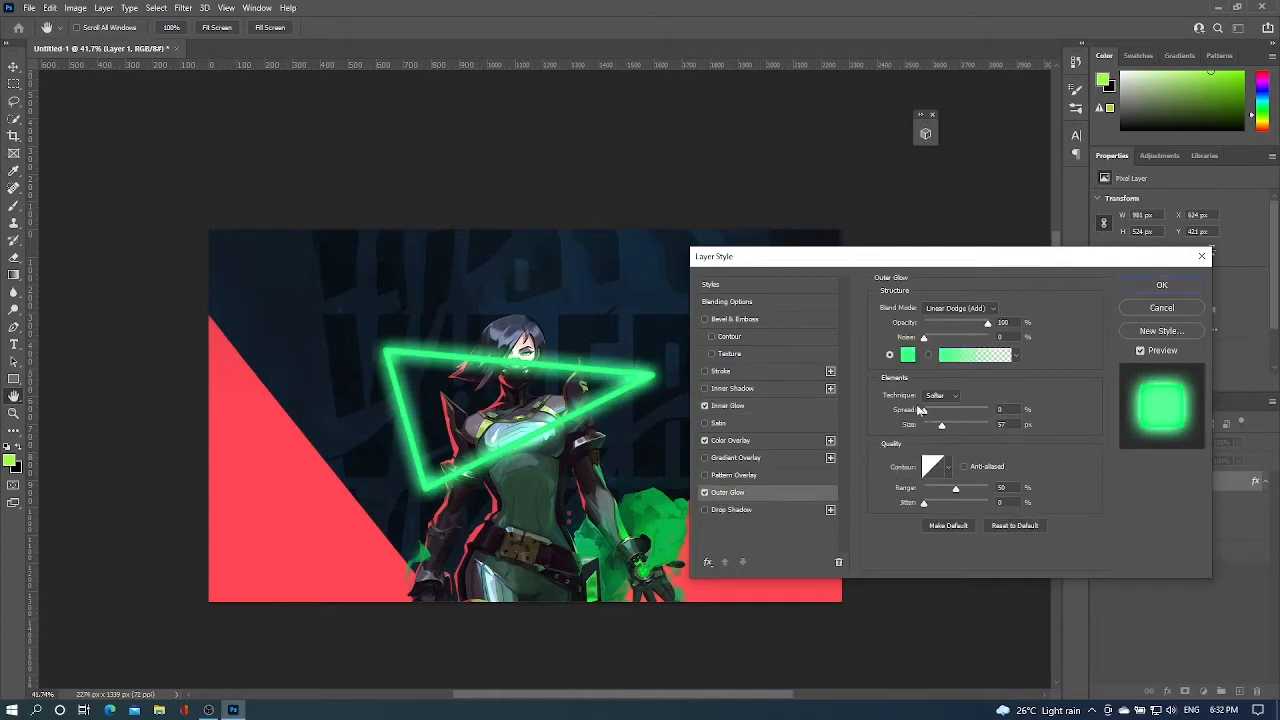
click(907, 355)
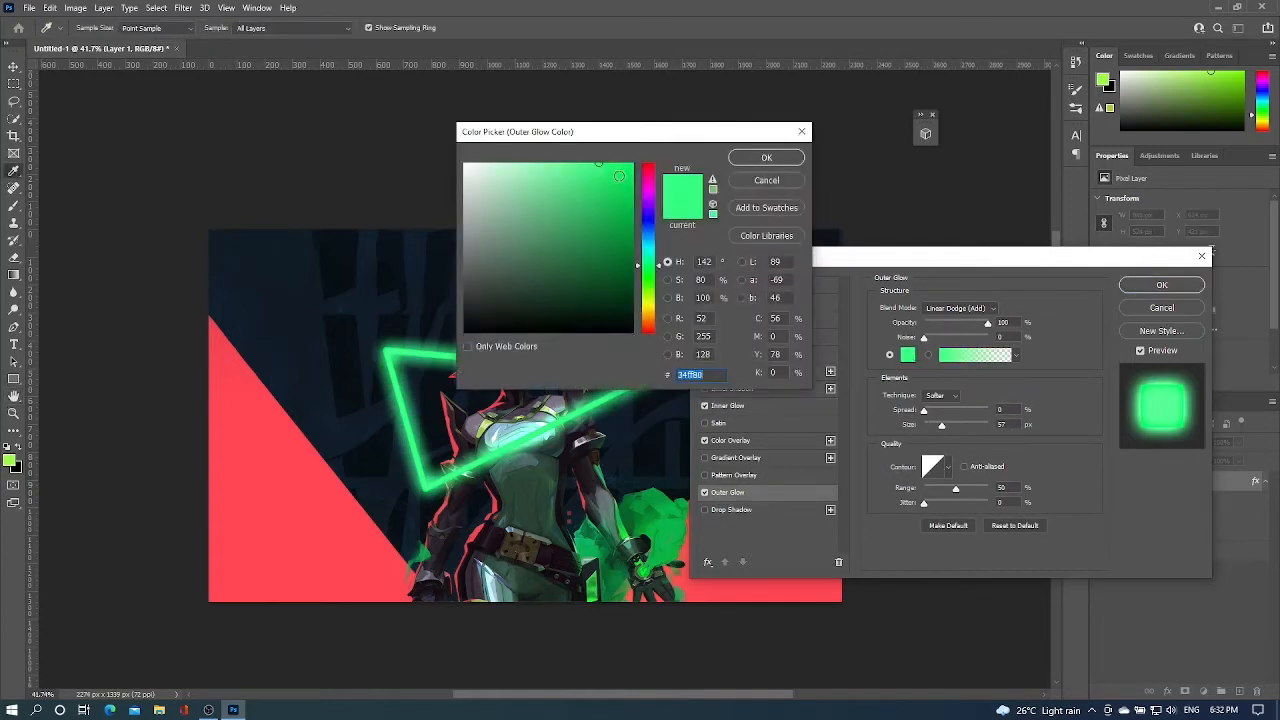
click(746, 159)
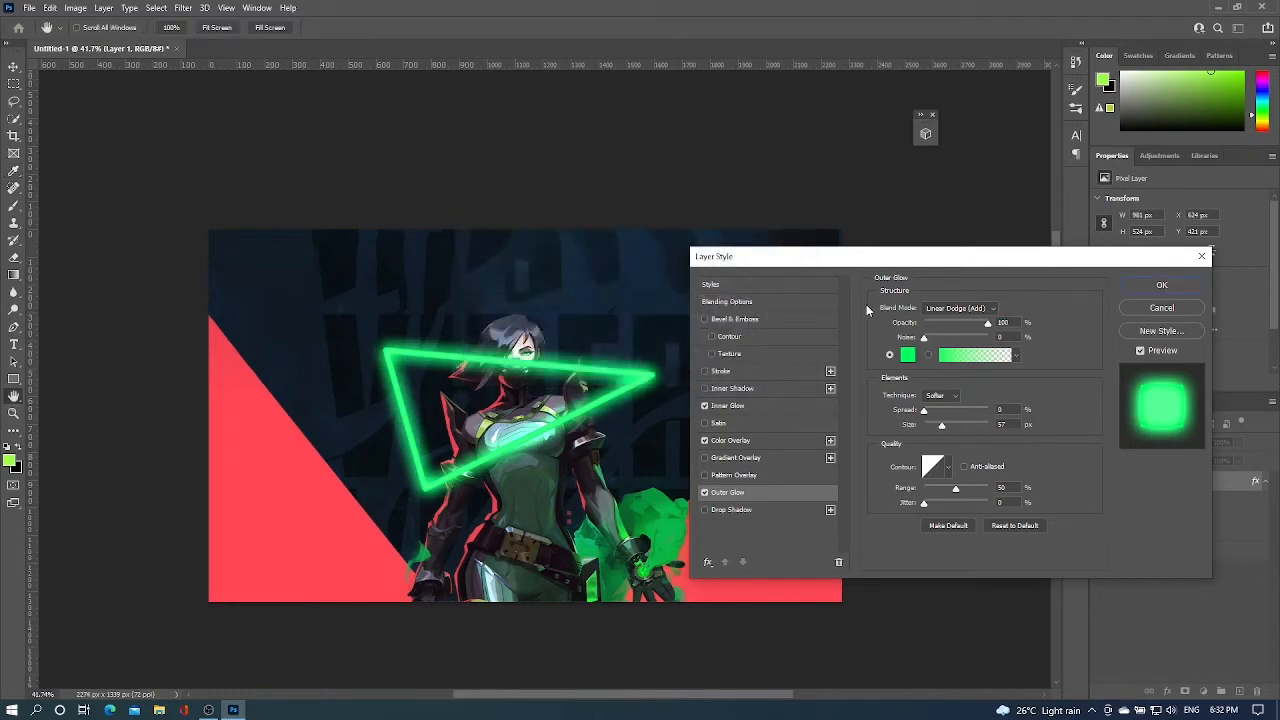
- Set the Outer Glow's size to 64 px and its blend mode to Linear Dodge (Add)
click(1007, 425)
key(Up)
key(Up)
key(Up)
click(991, 311)
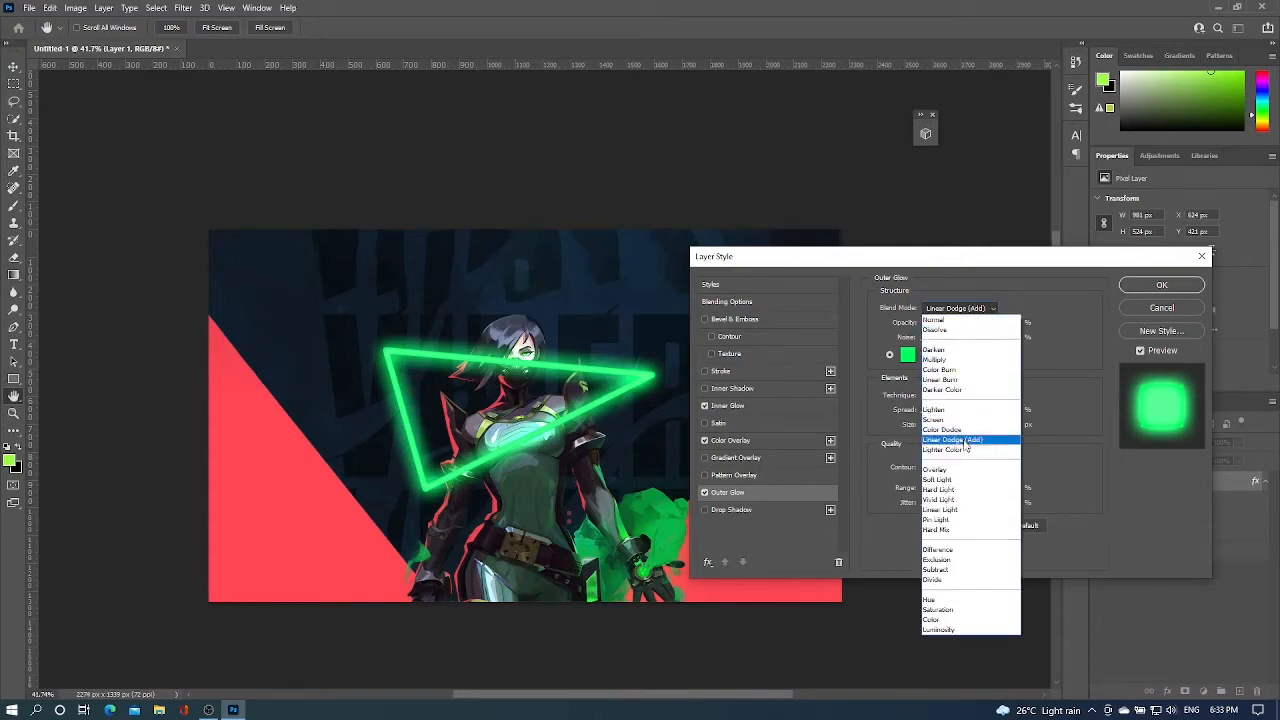
click(964, 441)
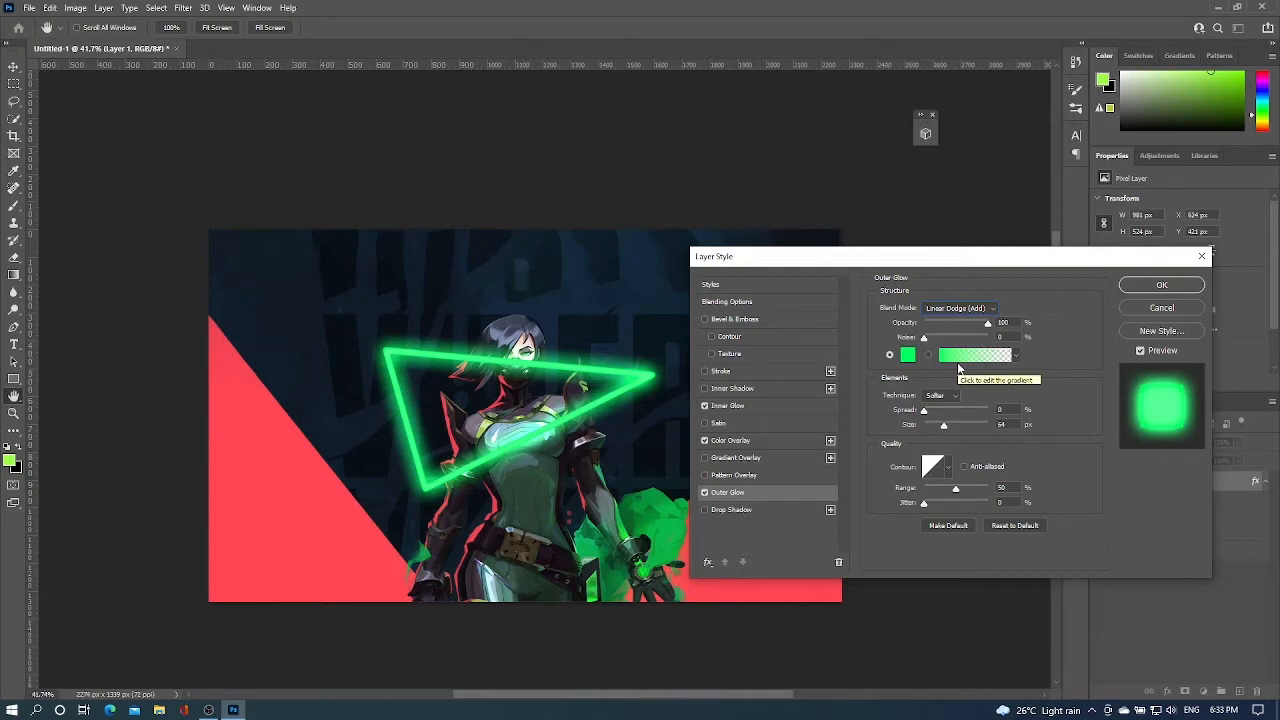
- Add a Multiply Drop Shadow in green #75ff00 at 35% opacity, enlarge it to about 131 px, and apply the triangle's layer style
click(717, 513)
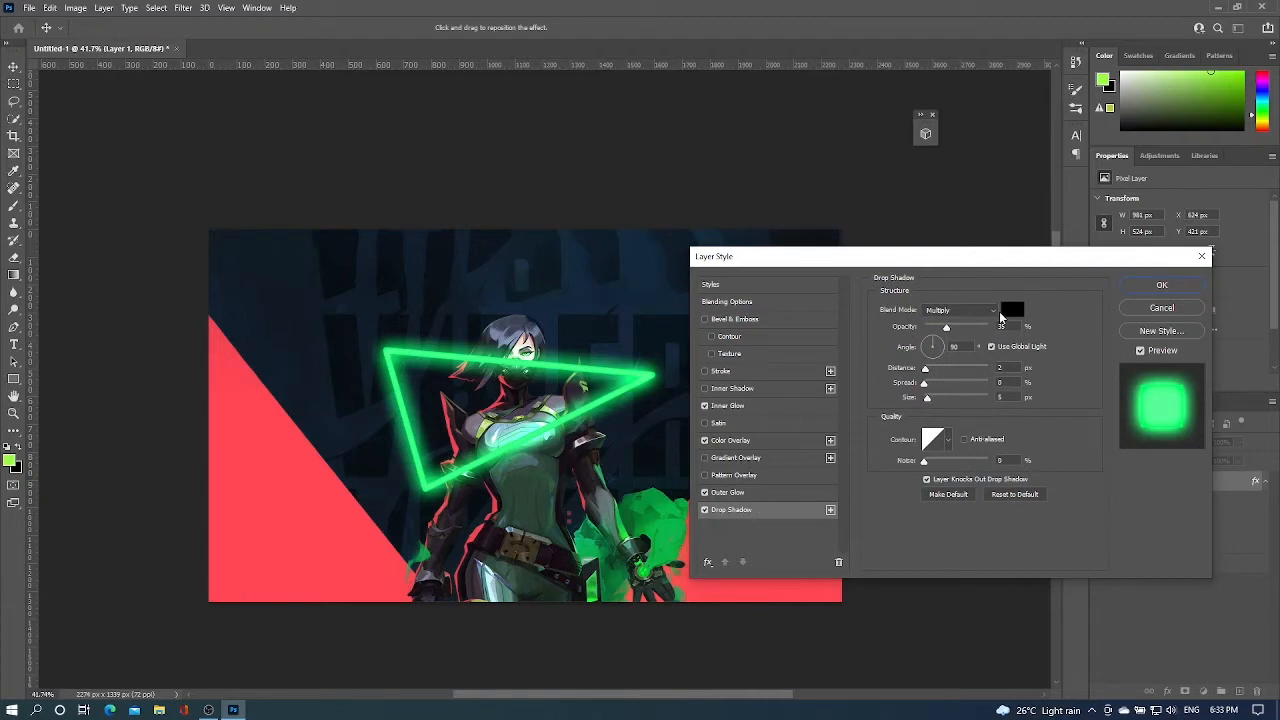
click(1012, 310)
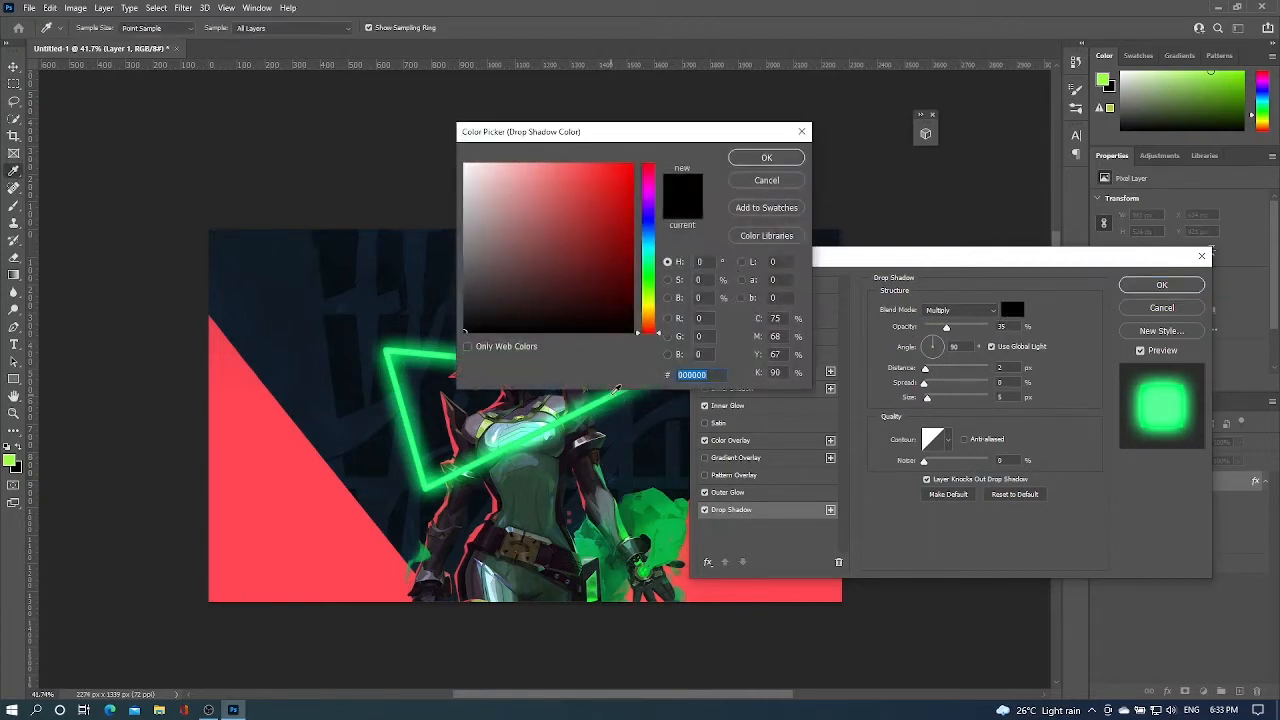
click(620, 390)
mouse_move(598, 160)
mouse_down()
mouse_move(633, 169)
mouse_move(641, 147)
mouse_up()
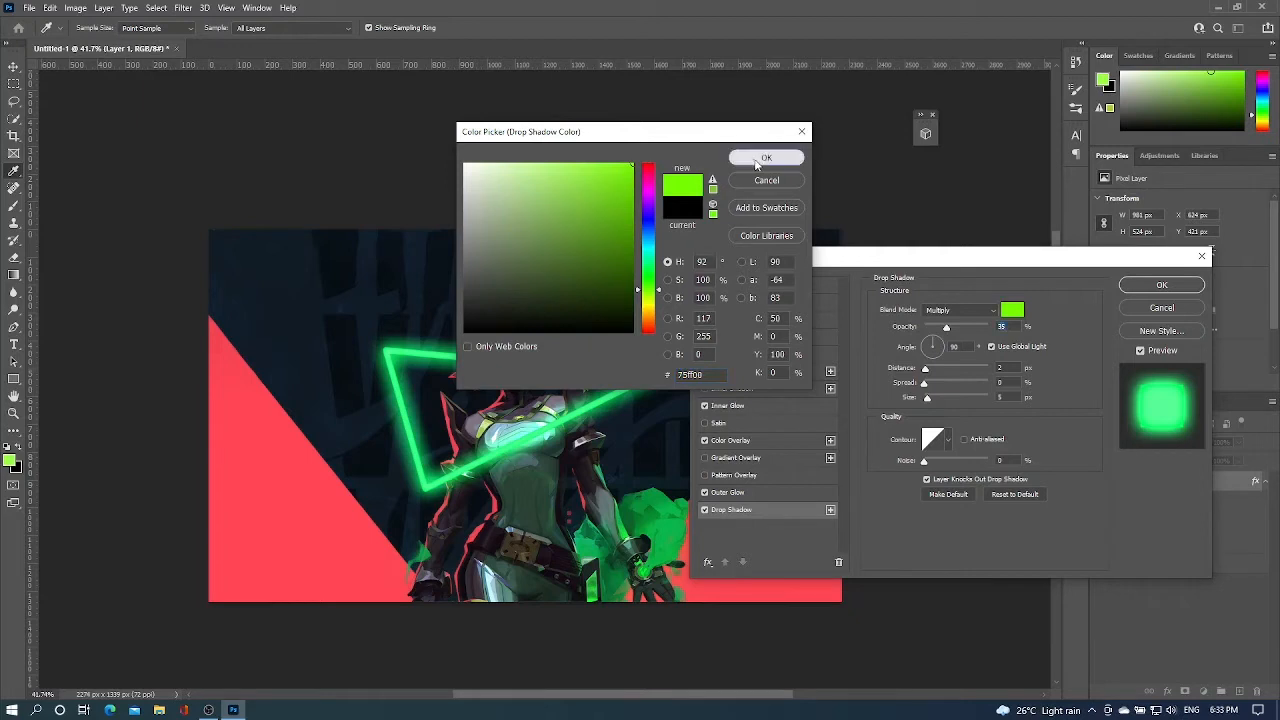
click(790, 157)
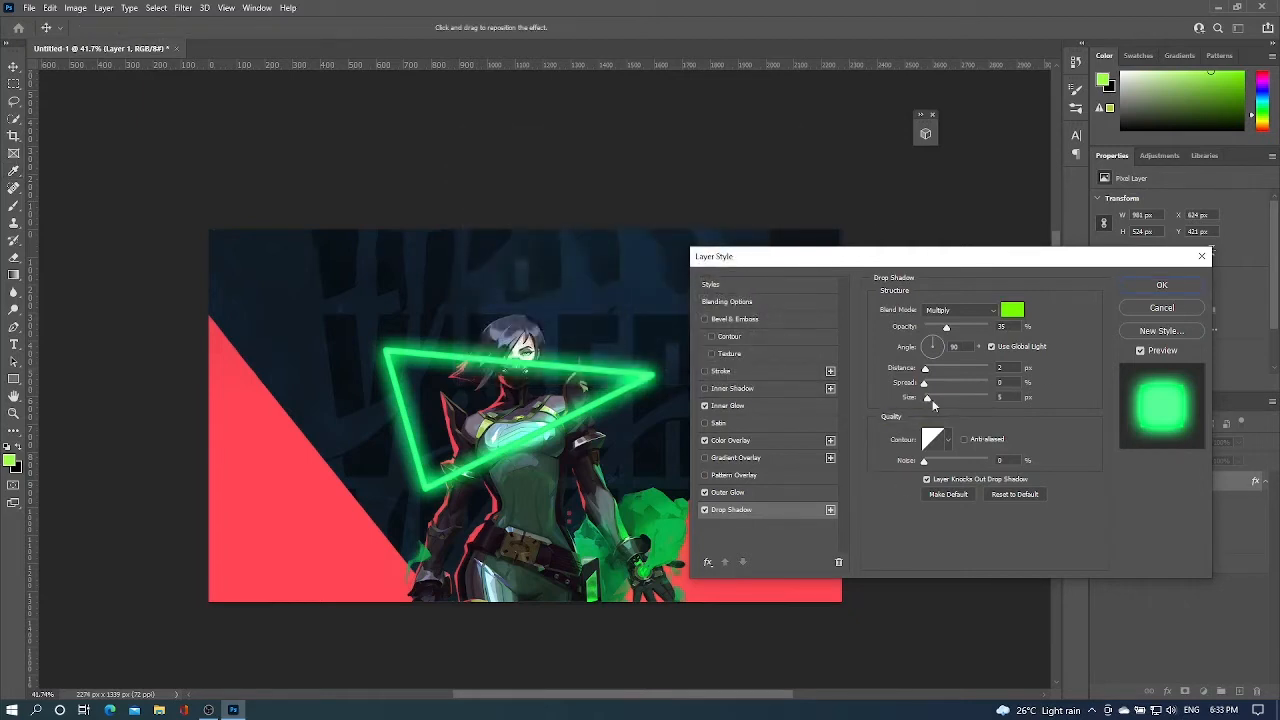
drag(934, 399, 961, 400)
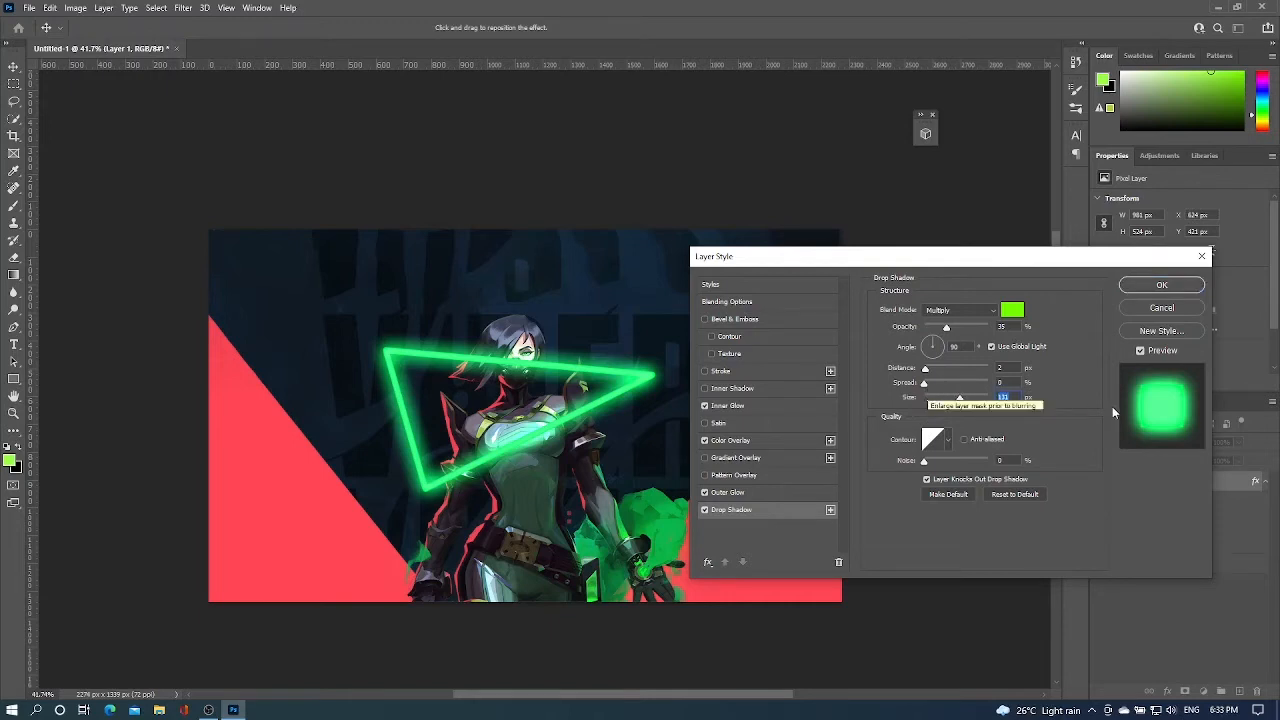
click(1157, 286)
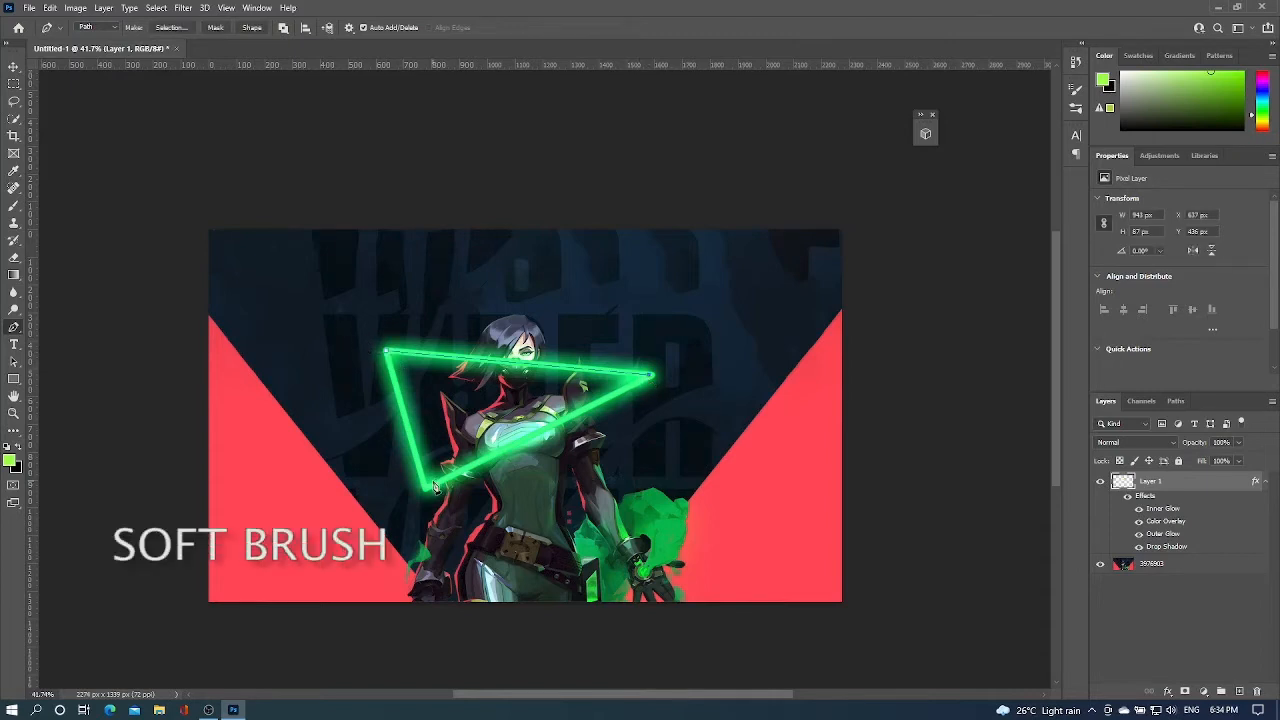
- Set the Brush to the Soft Round preset with a 28 px size and 0% hardness
key(b)
click(83, 27)
click(91, 187)
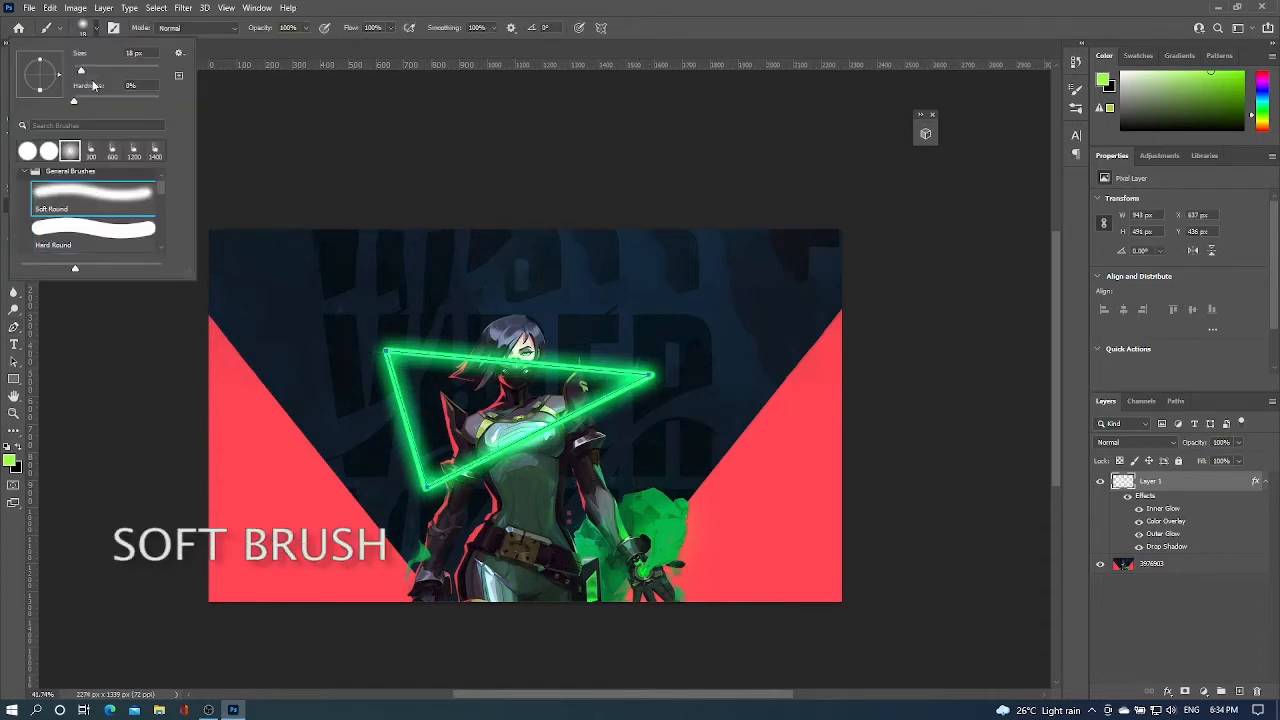
drag(81, 71, 86, 71)
key(Return)
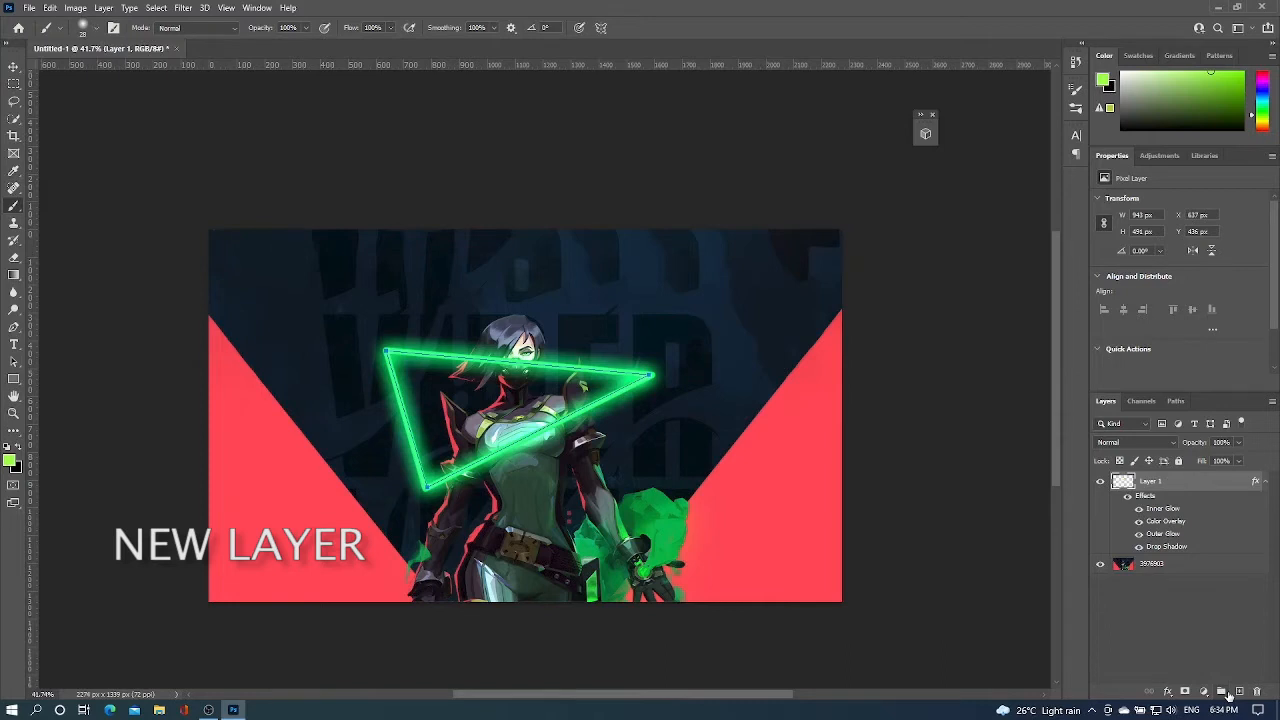
- Stroke the triangular path on a new layer above the triangle with the soft brush, and dismiss the path
click(1222, 692)
right_click(576, 370)
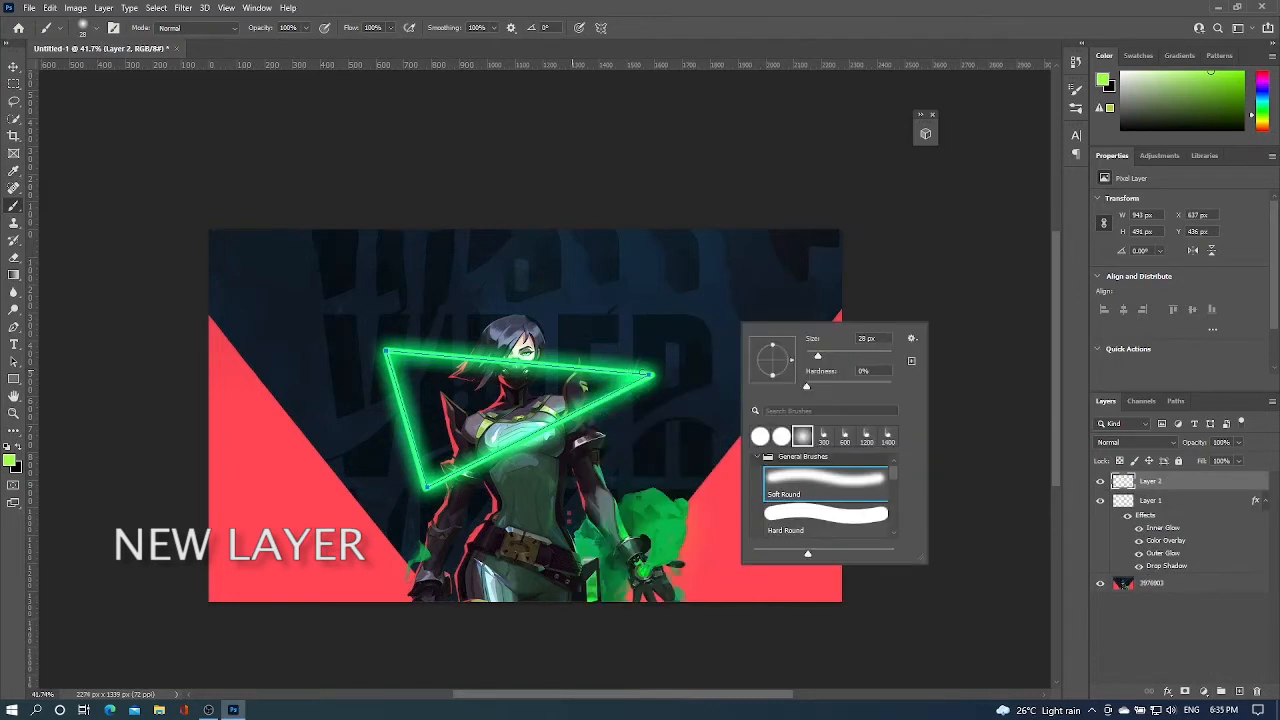
key(Escape)
key(p)
right_click(648, 376)
click(709, 487)
click(709, 229)
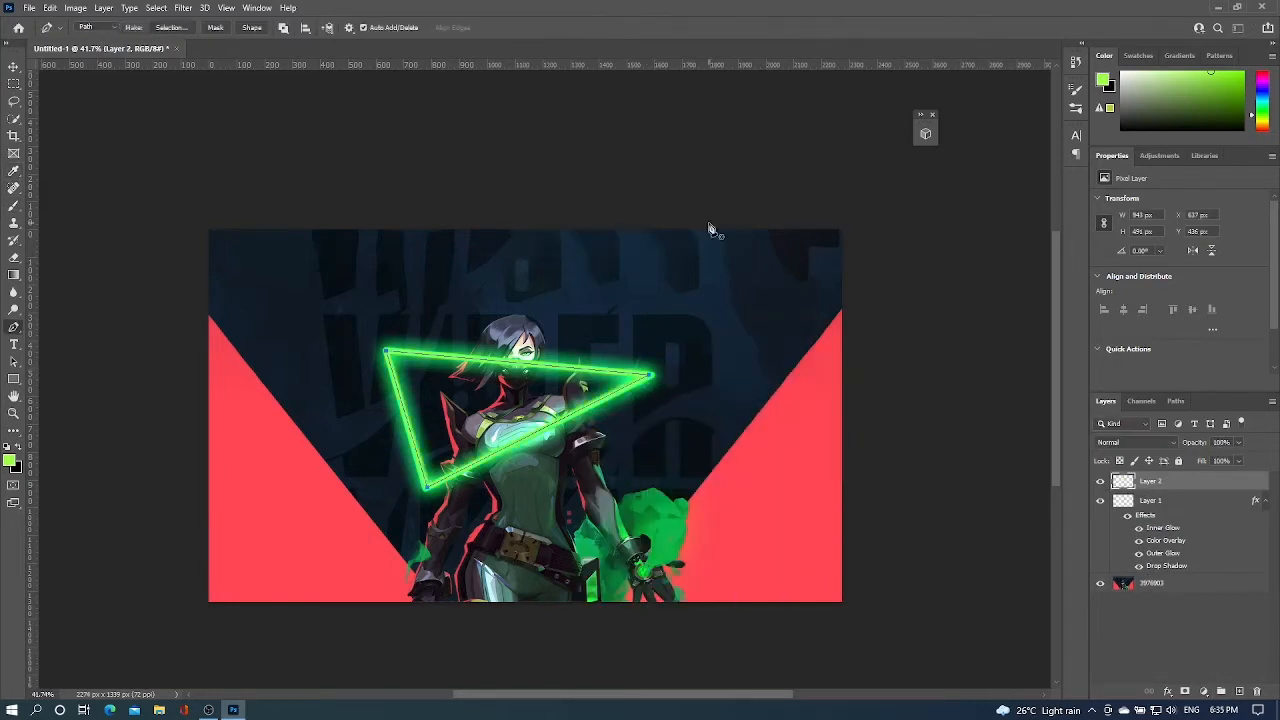
key(Escape)
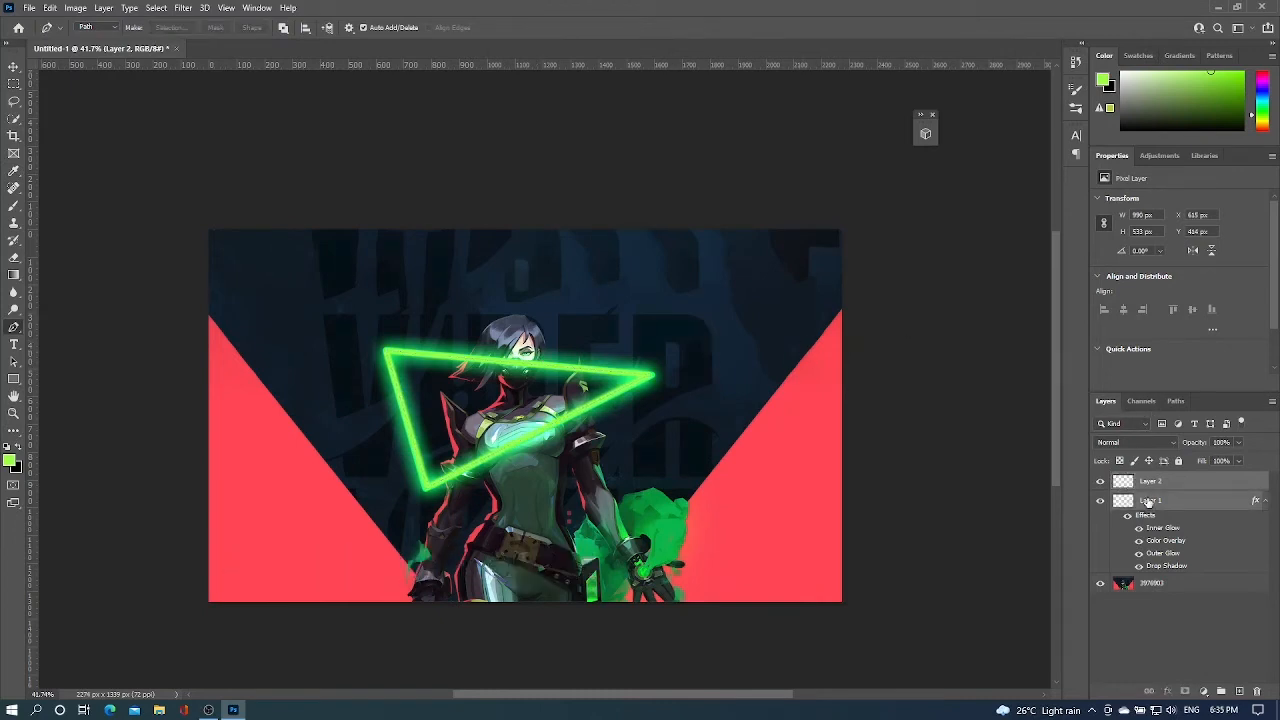
- Group the two triangle layers and name the group NEON
key(ctrl+g)
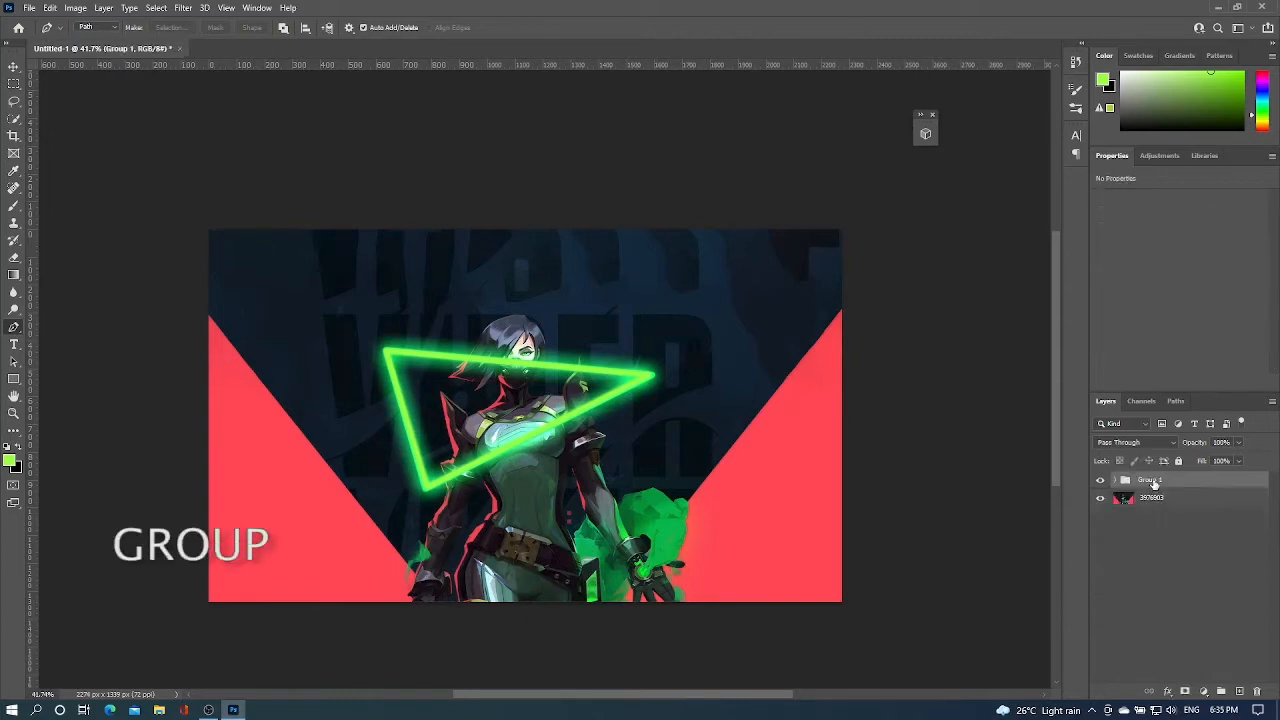
double_click(1153, 483)
text(NEON)
key(Return)
- Select the character on the wallpaper layer with Select Subject and mask the NEON group with the inverted selection
click(1160, 497)
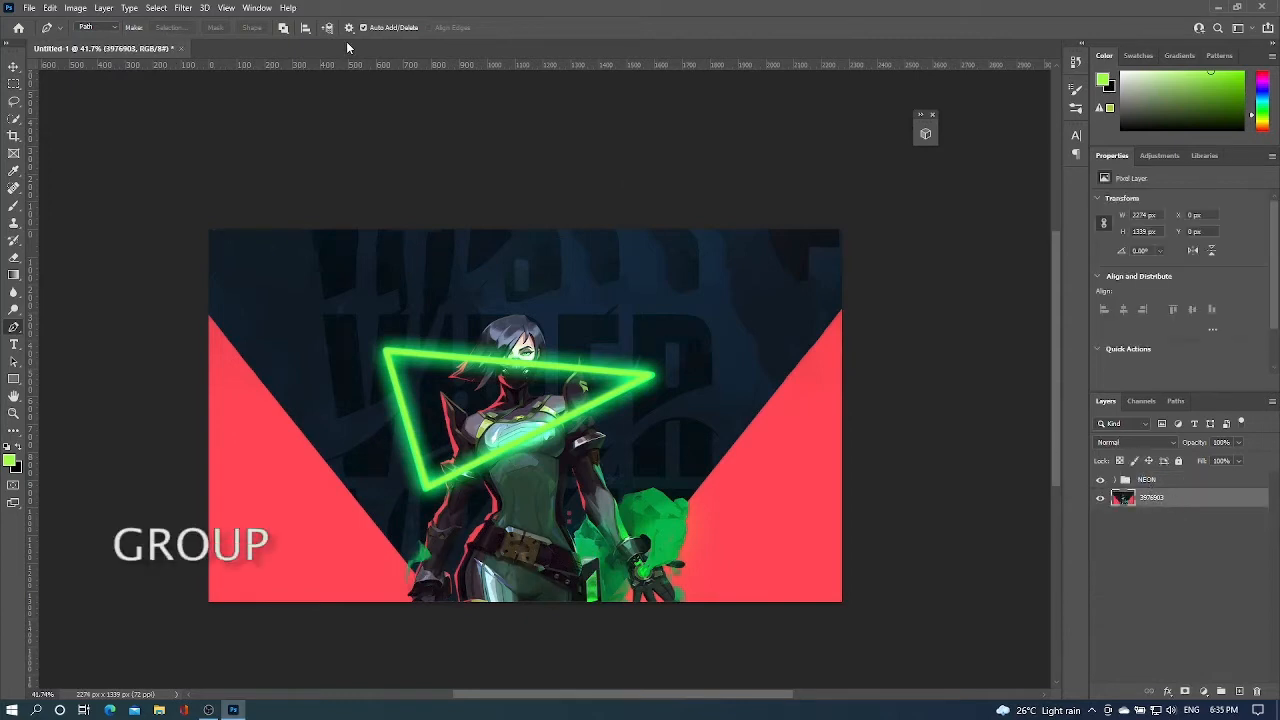
click(157, 9)
click(197, 166)
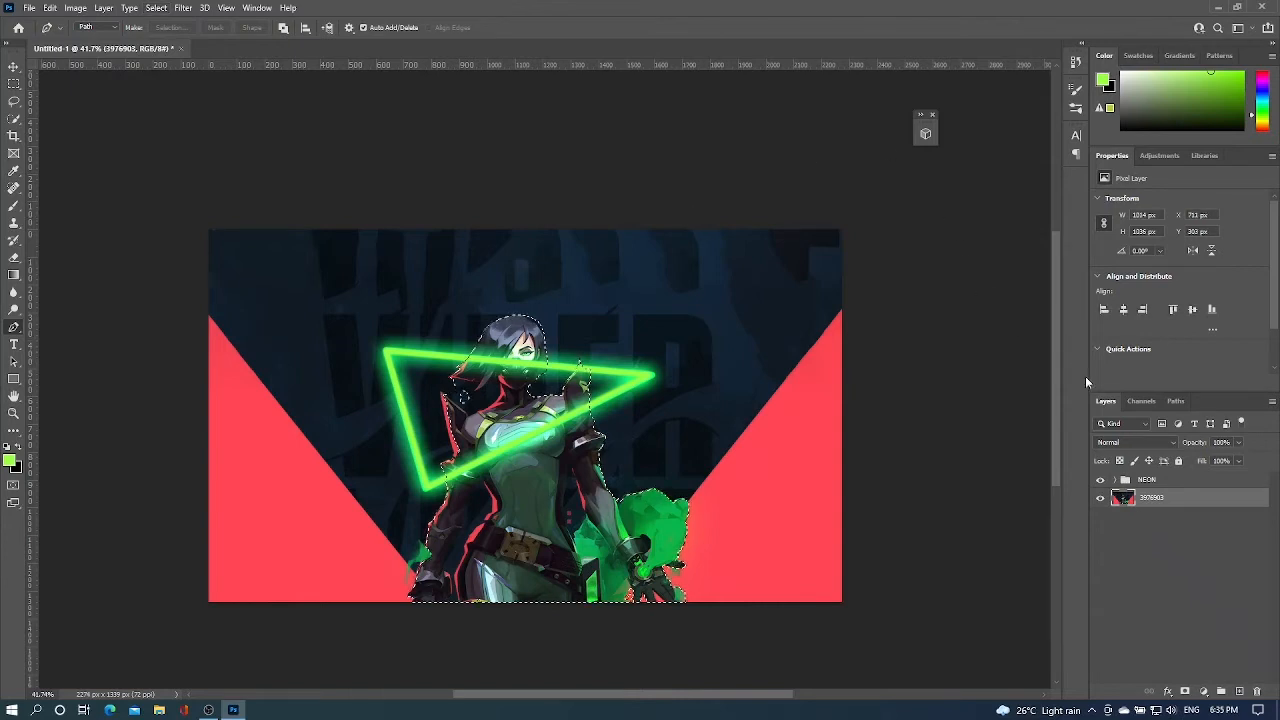
click(1158, 480)
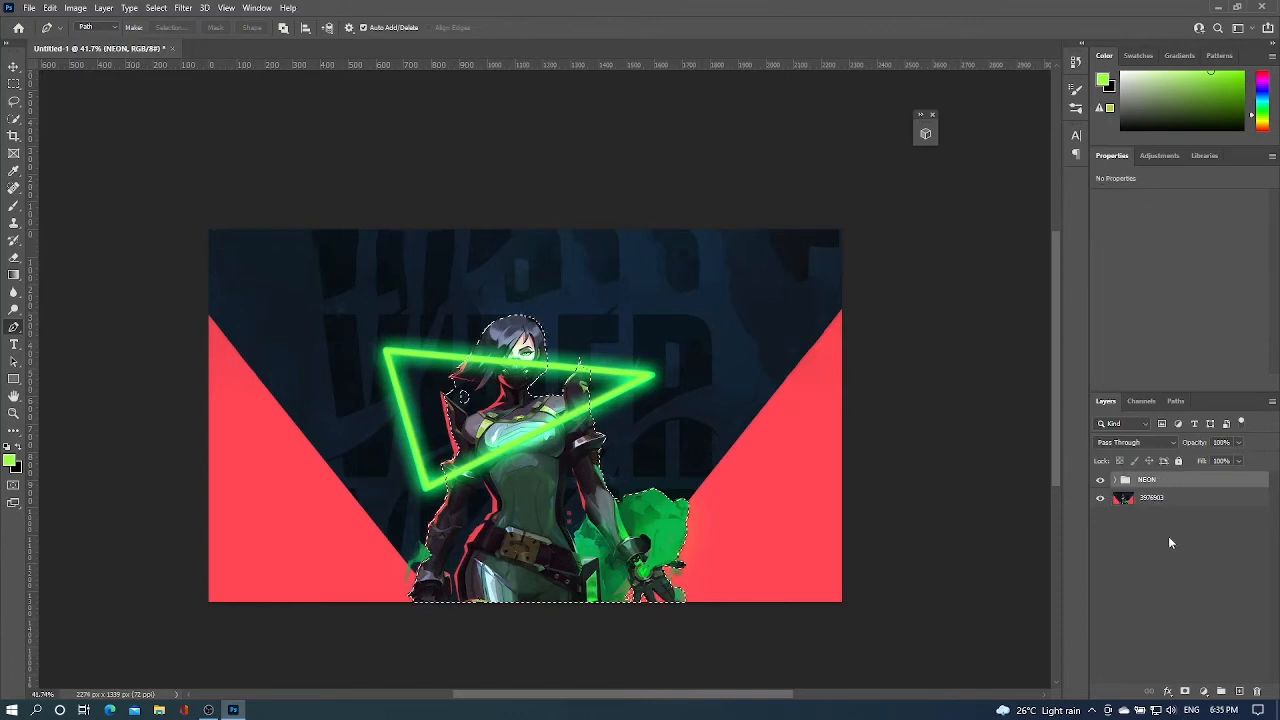
click(1185, 691)
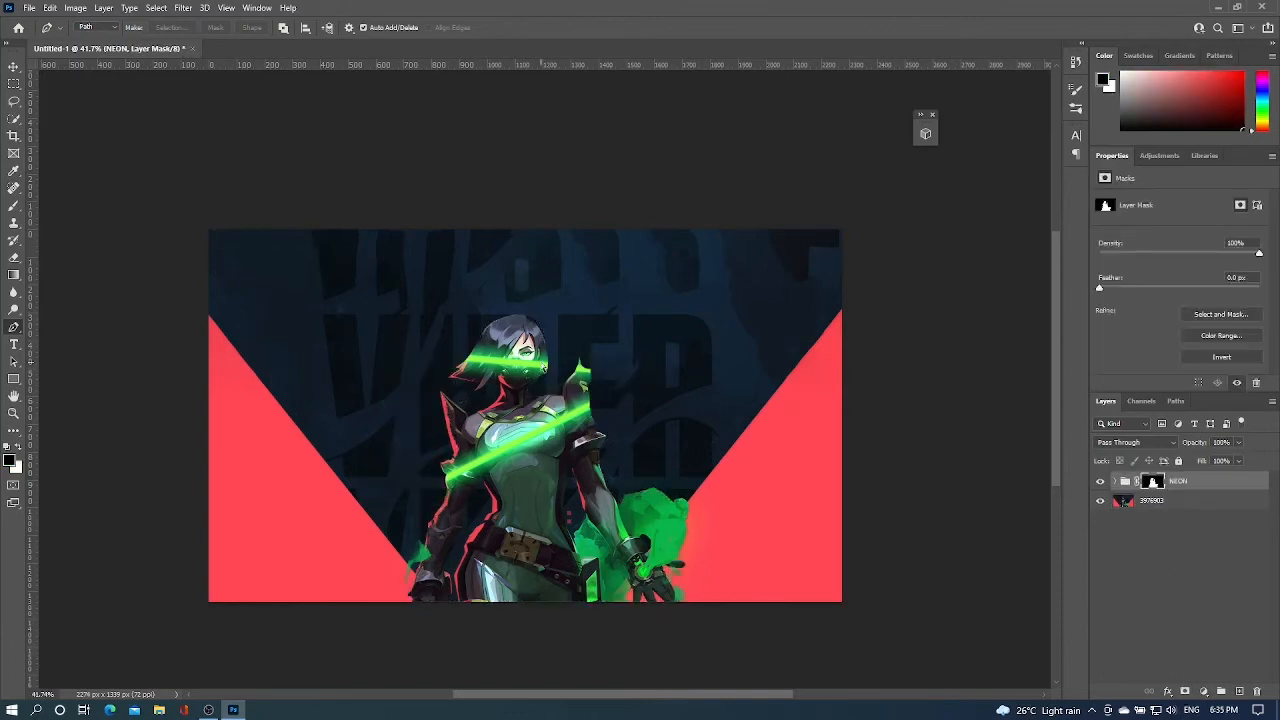
key(ctrl+i)
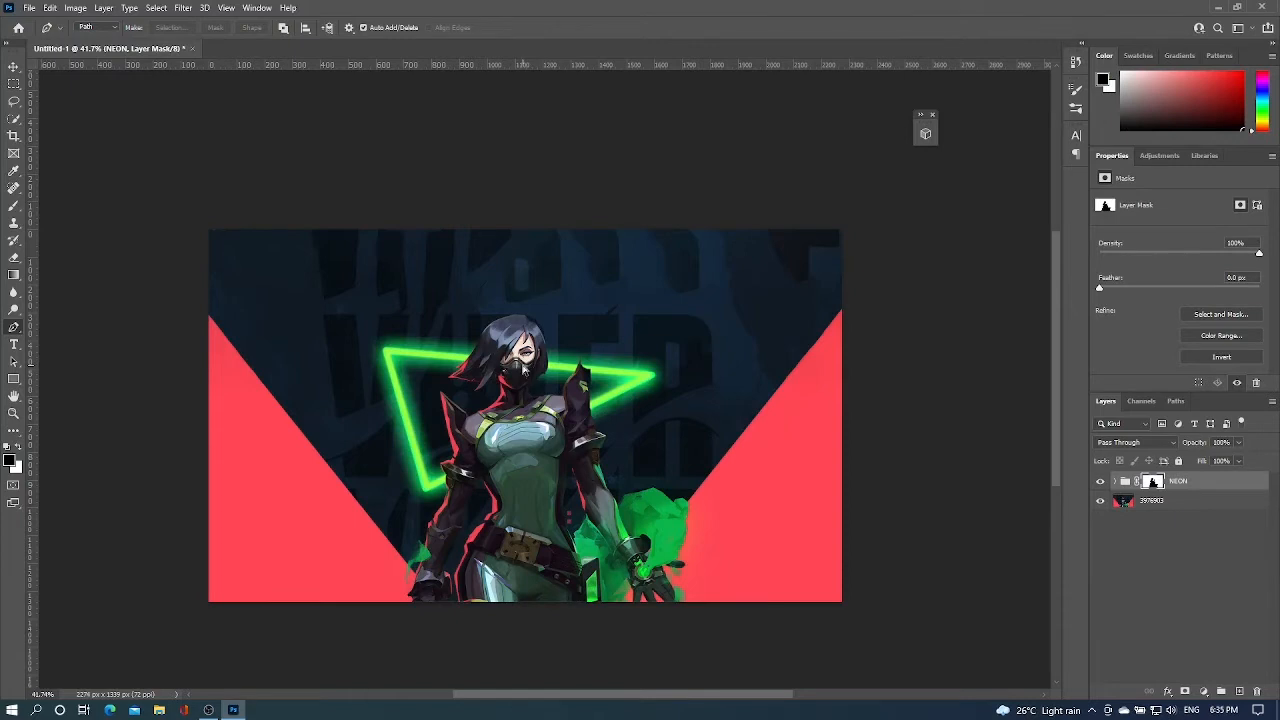
- Refine the NEON group's mask in Select and Mask, brushing back the triangle's lower diagonal edge across the character's chest with an enlarged brush
double_click(1152, 483)
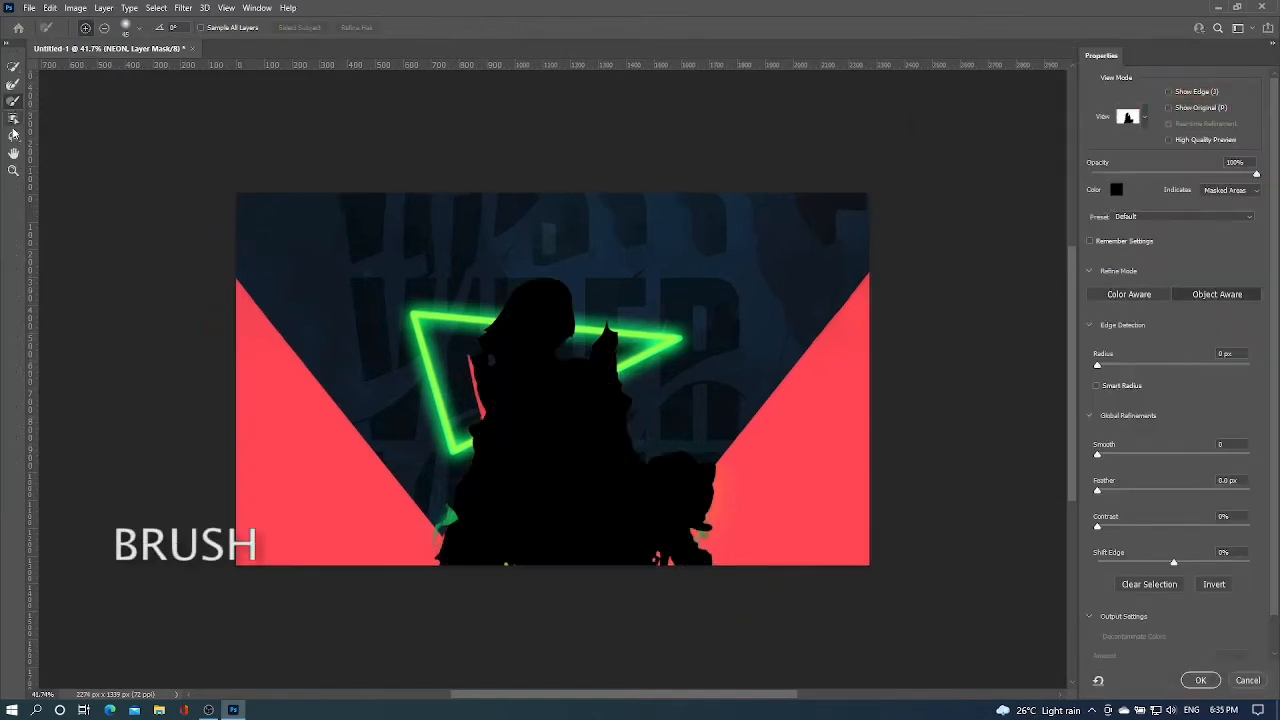
click(14, 103)
key(bracketright)
key(bracketright)
key(bracketright)
key(bracketright)
key(bracketright)
drag(452, 458, 600, 365)
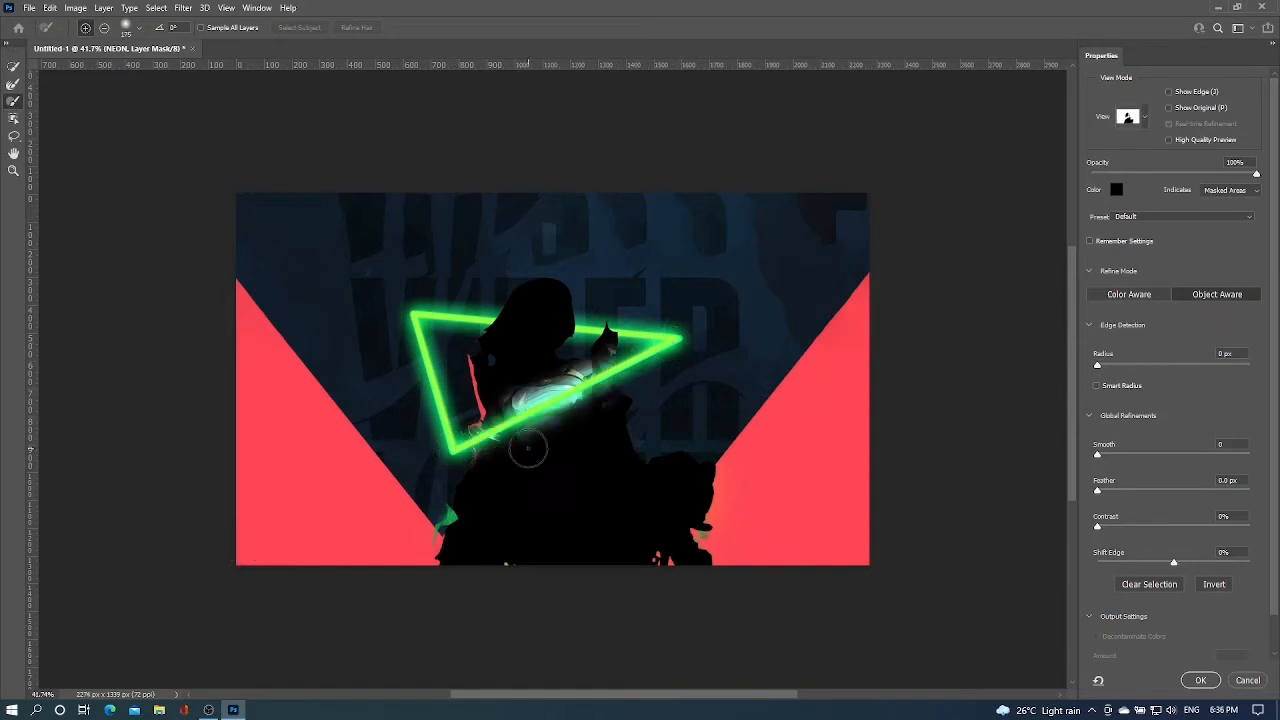
click(1200, 680)
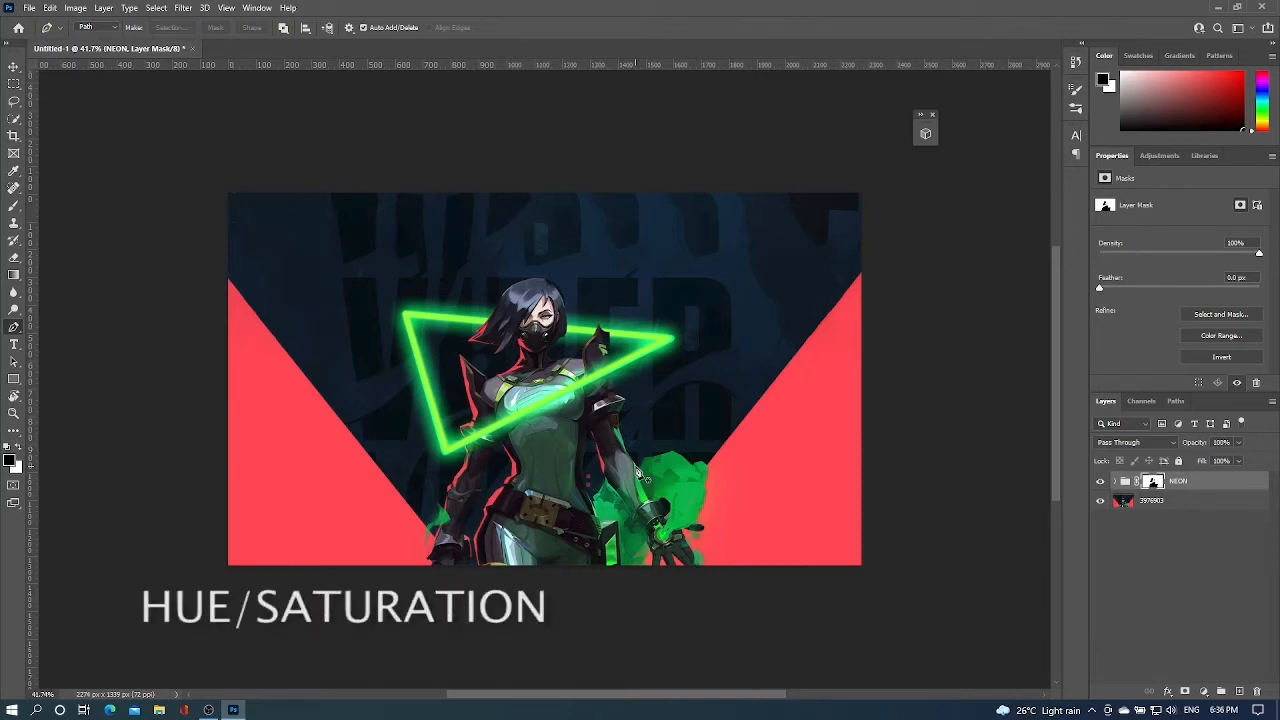
- Add a Hue/Saturation adjustment layer above the NEON group with saturation +100 and hue -34
click(1203, 691)
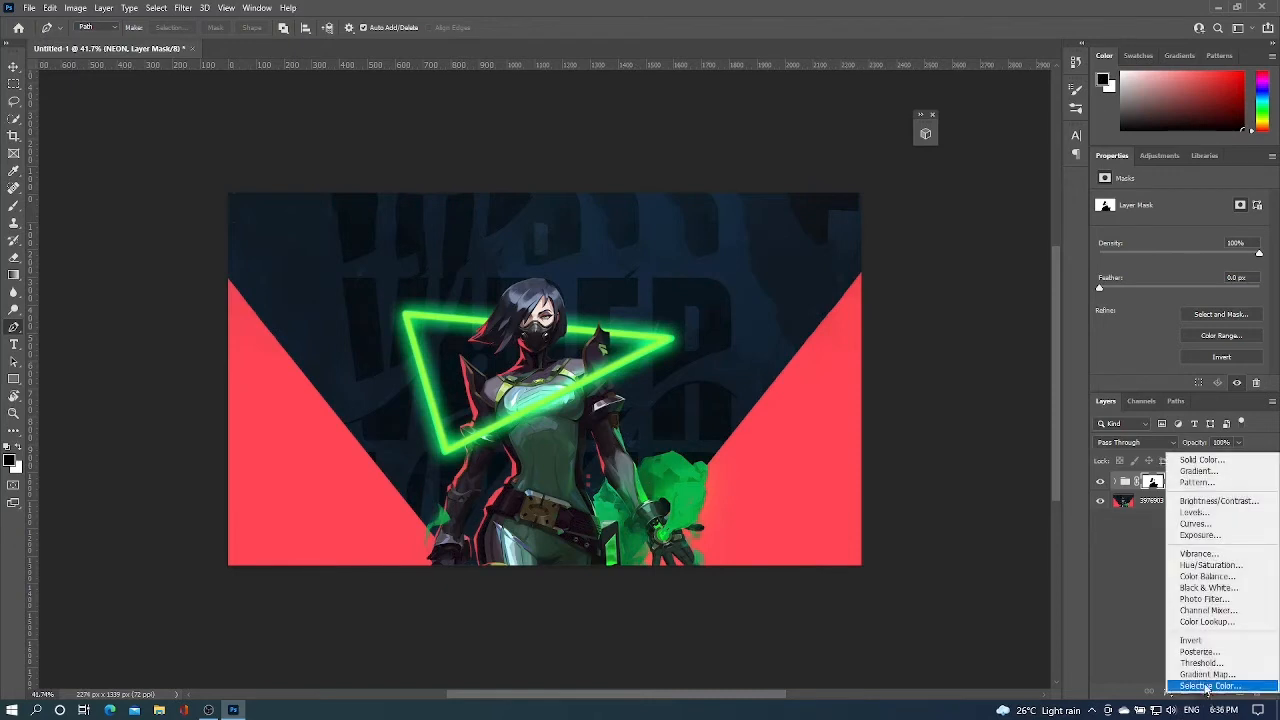
click(1220, 566)
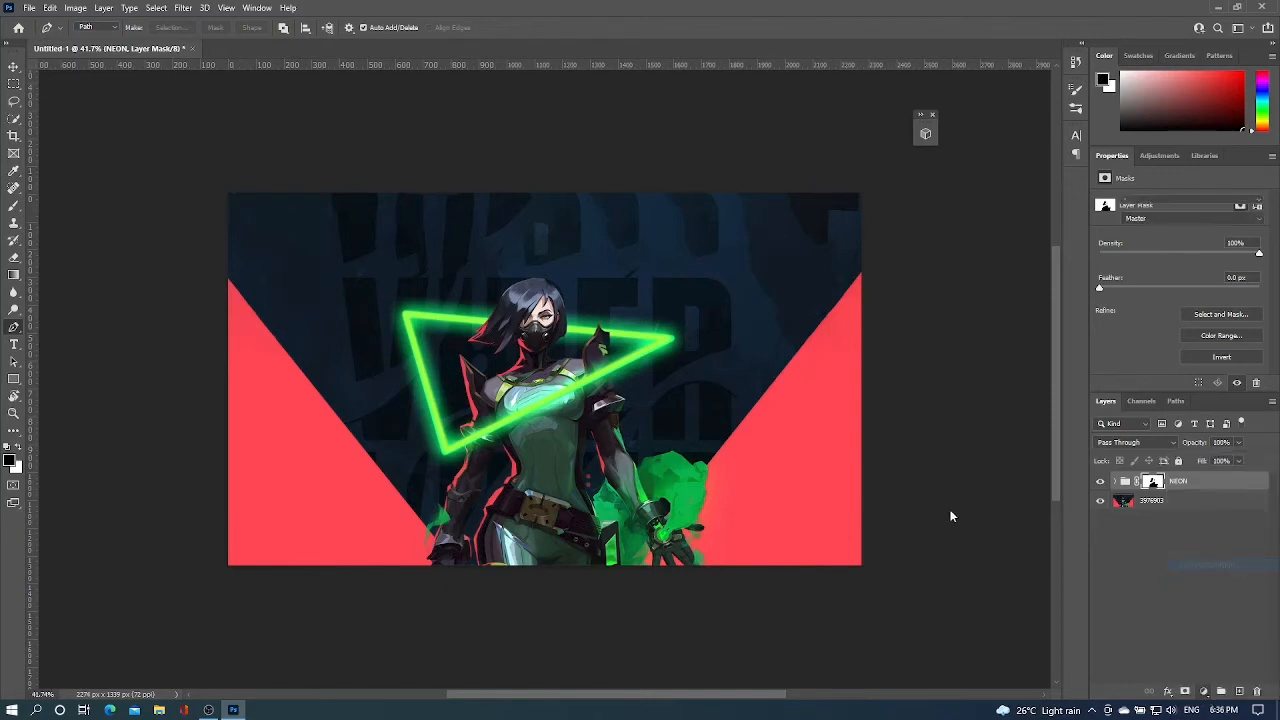
drag(1181, 280, 1259, 278)
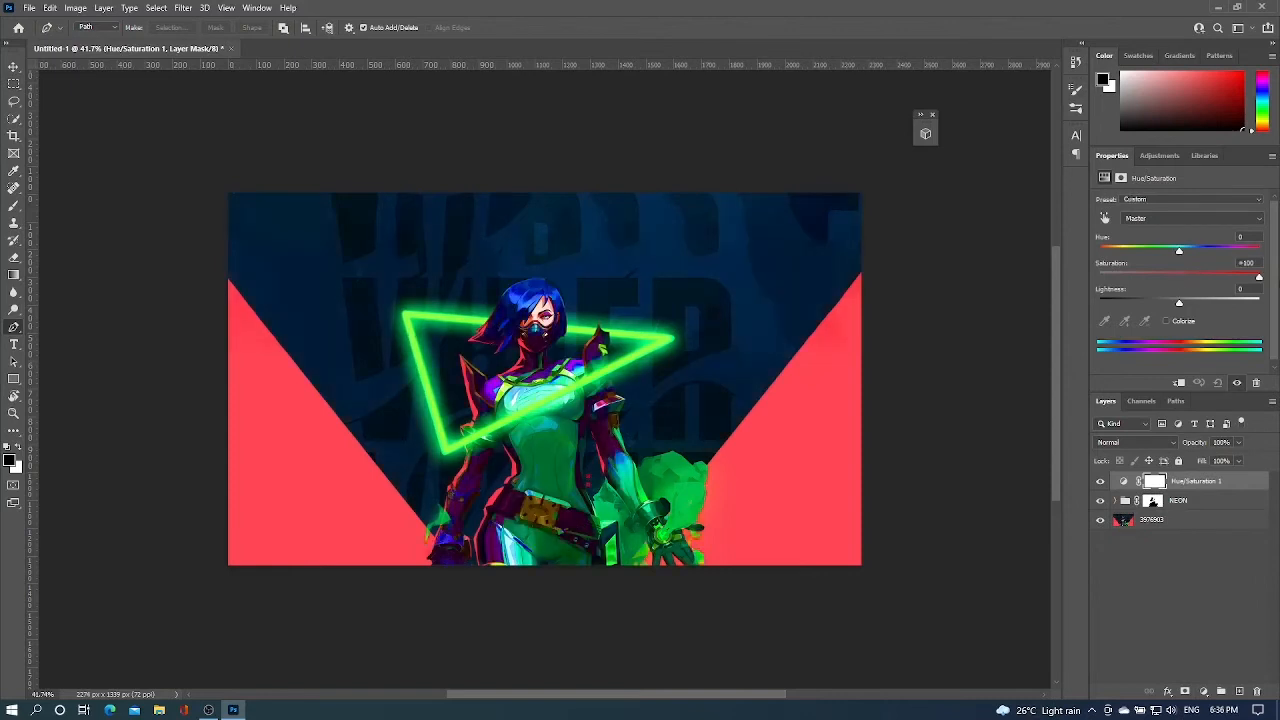
drag(1180, 254, 1152, 253)
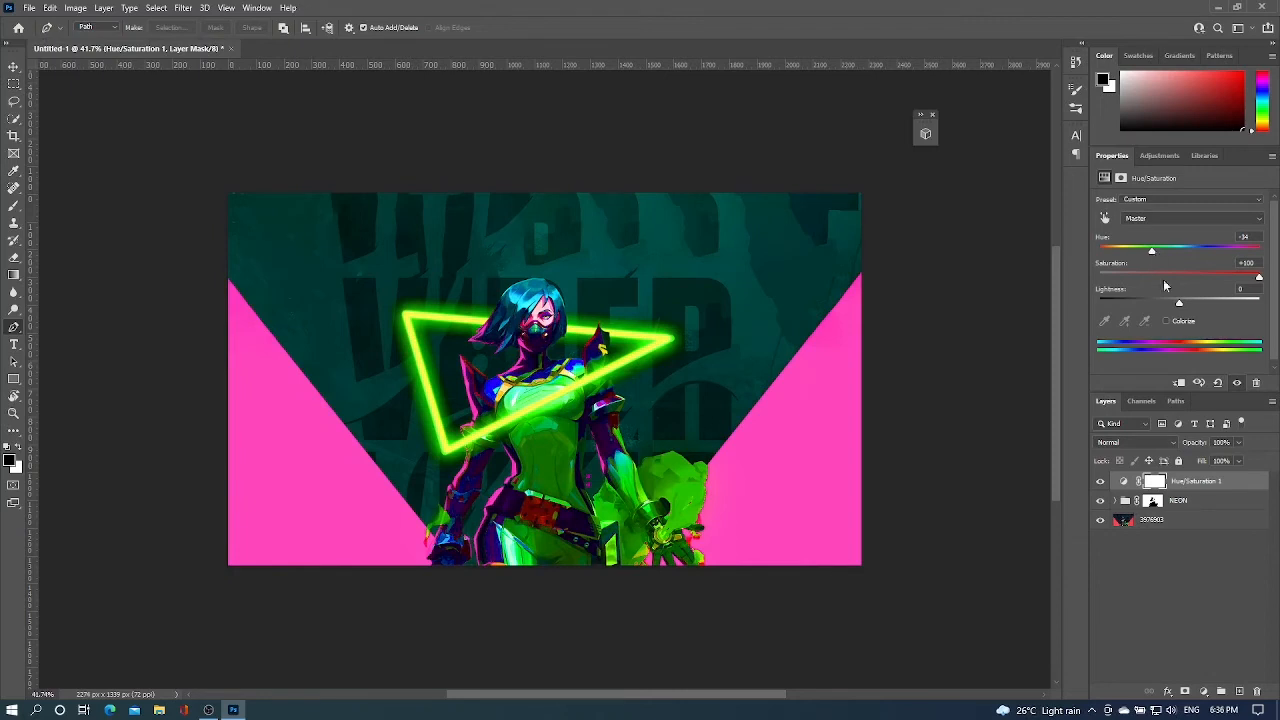
- Limit the Hue/Saturation layer with Blend If on Gray, raising the This Layer black point to 115
click(1238, 486)
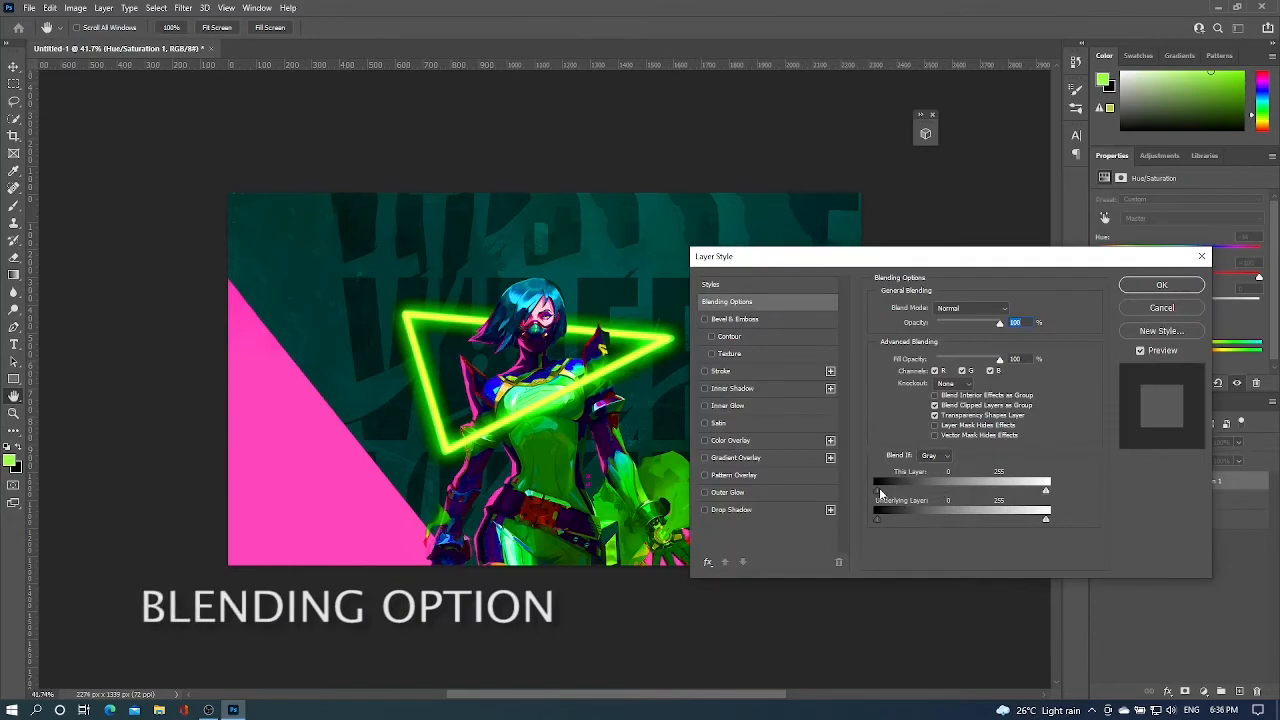
drag(879, 491, 954, 495)
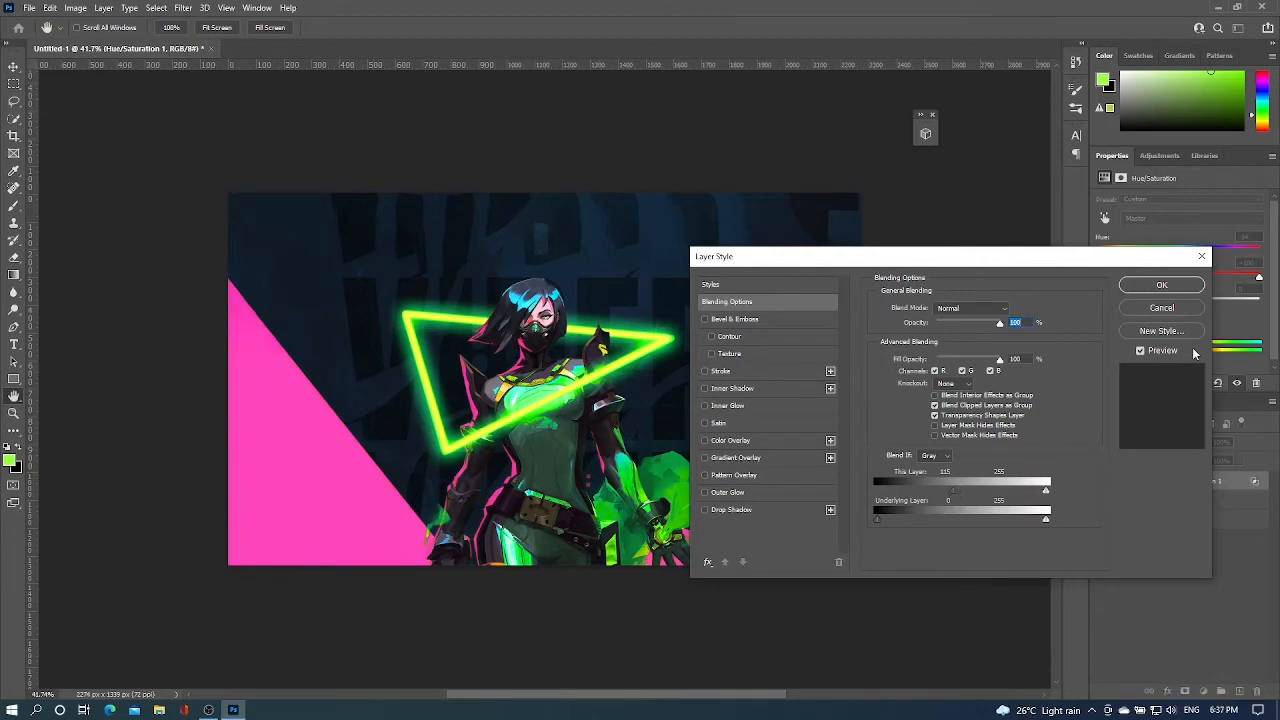
click(1154, 288)
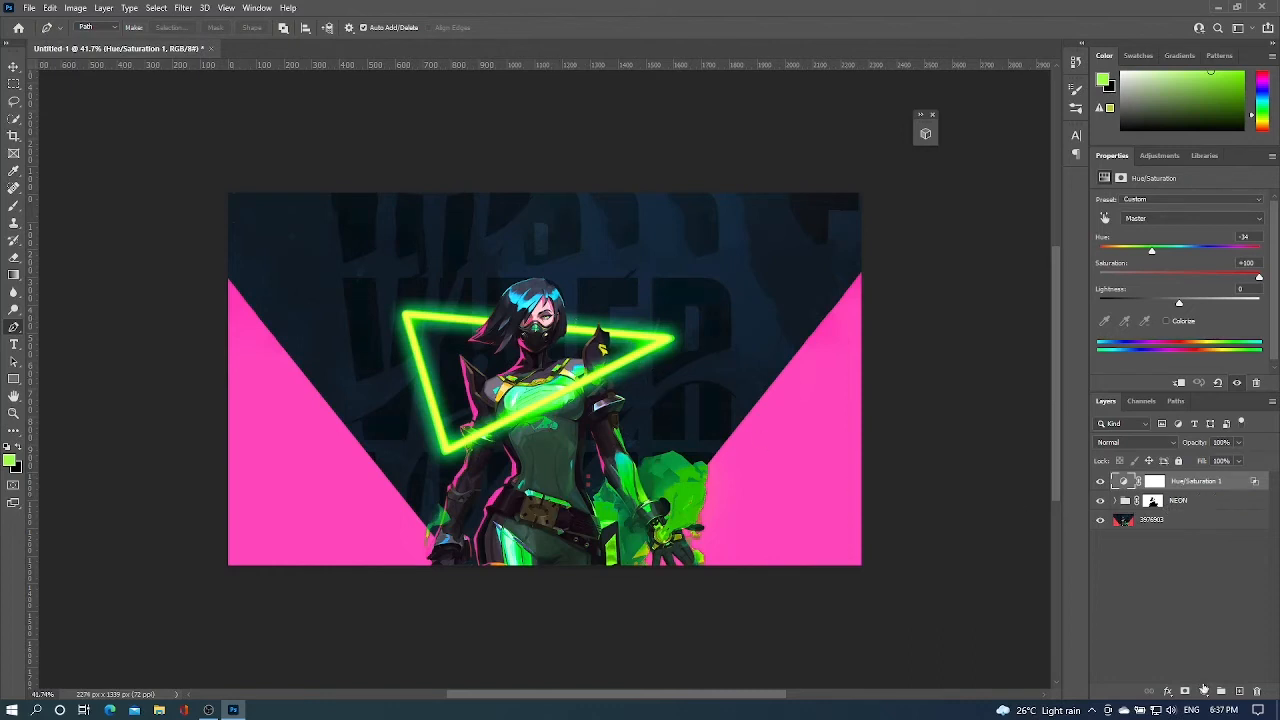
- Add a layer above the Hue/Saturation layer and dab soft green glow where the triangle meets the character's head, enlarging the brush to 70
click(1240, 691)
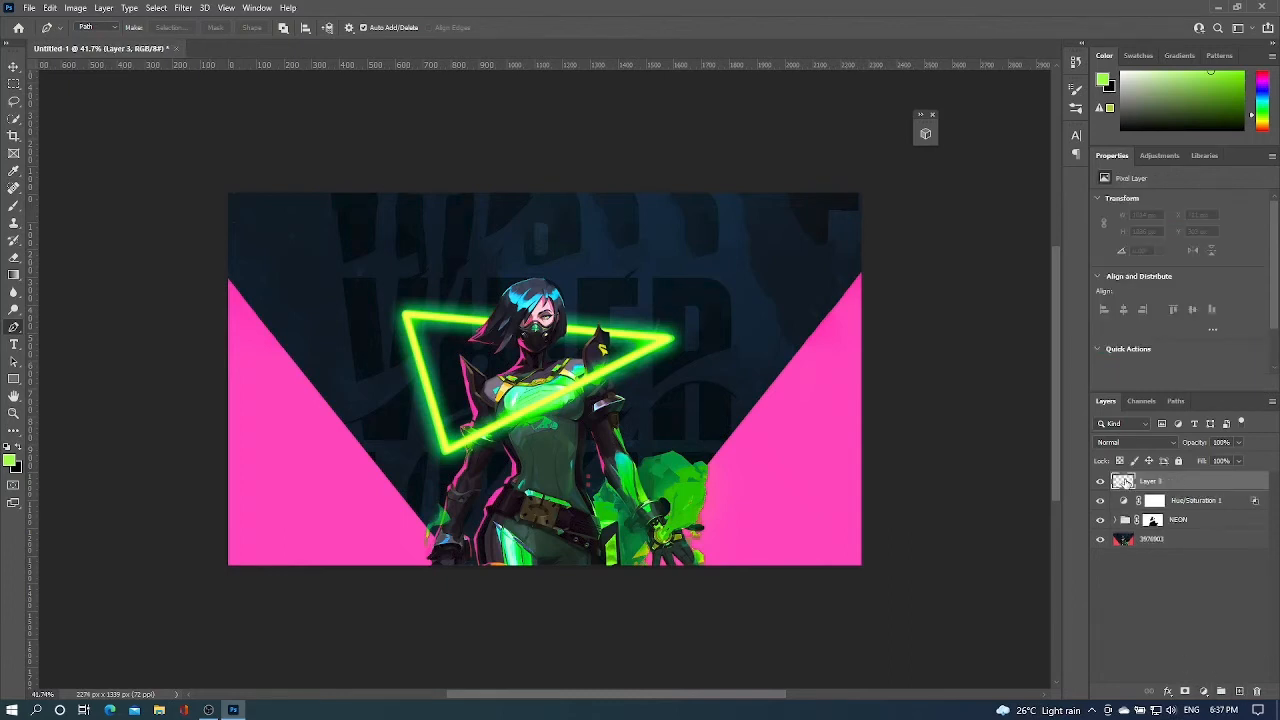
key(b)
click(569, 327)
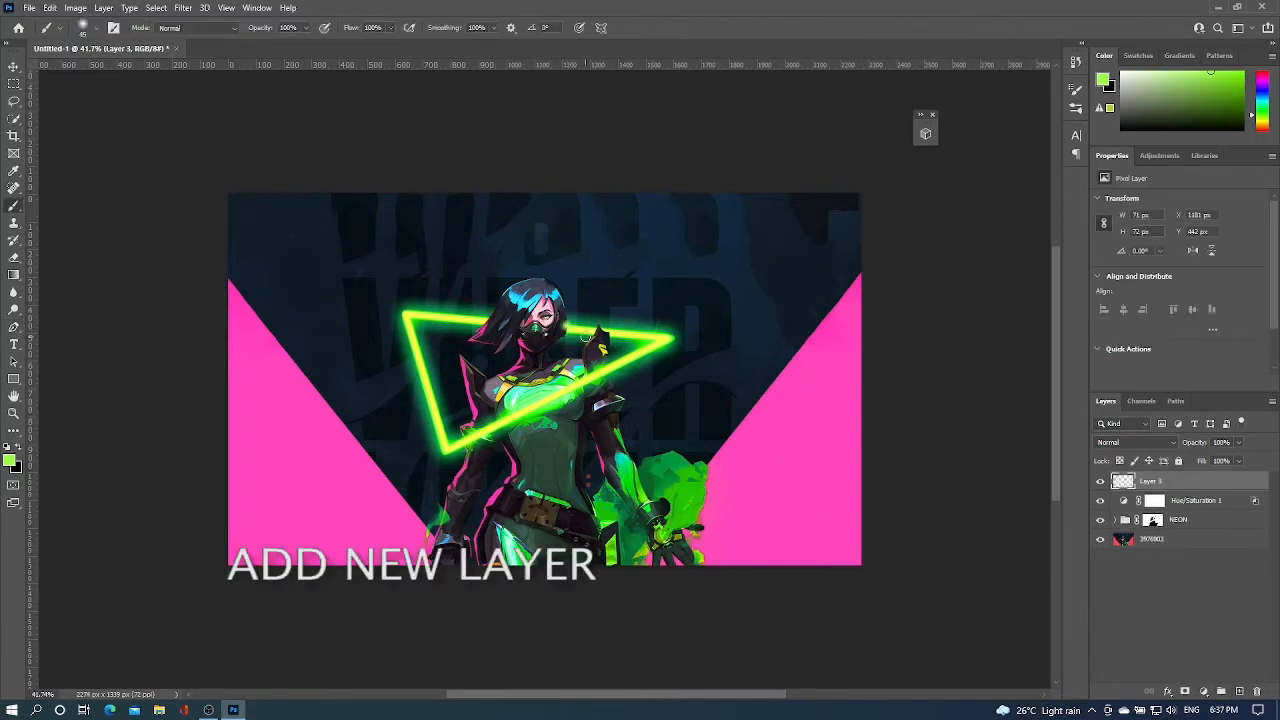
key(ctrl+z)
key(])
key(])
key(])
click(568, 329)
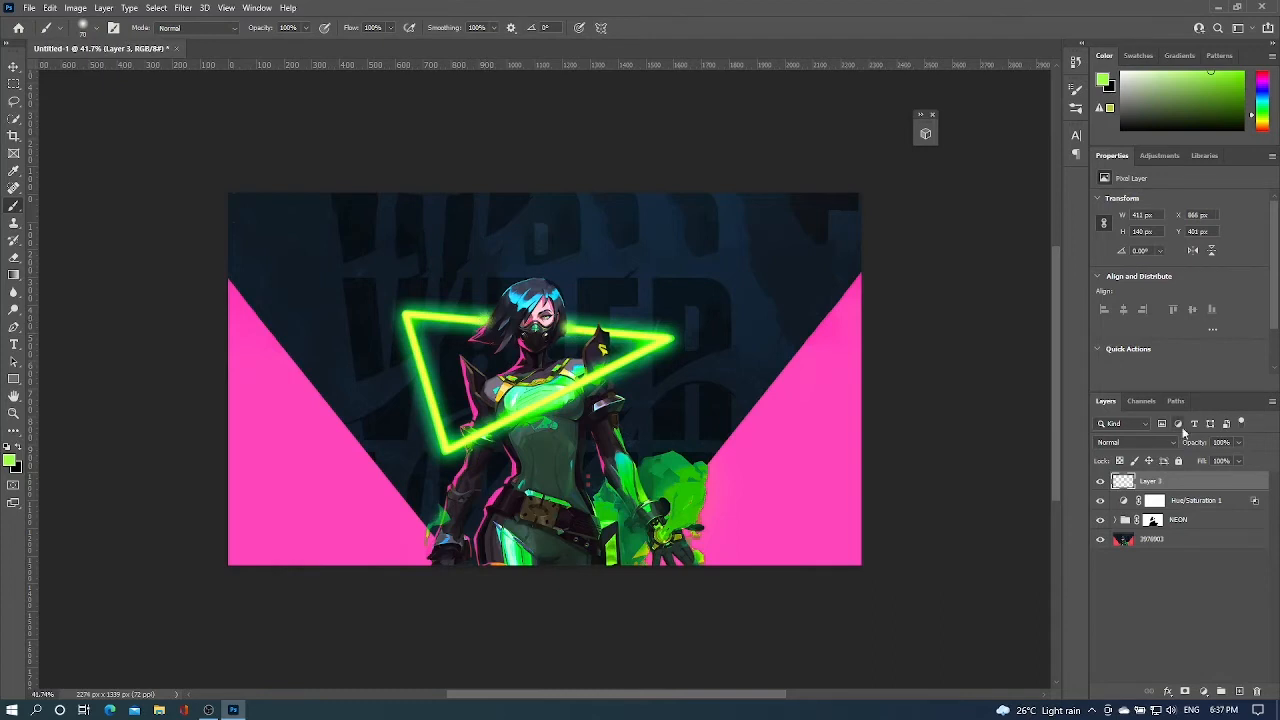
- Set the green glow layer's blend mode to Linear Dodge (Add) and lower its fill to about 46%
click(1180, 443)
click(1140, 492)
drag(1236, 461, 1207, 479)
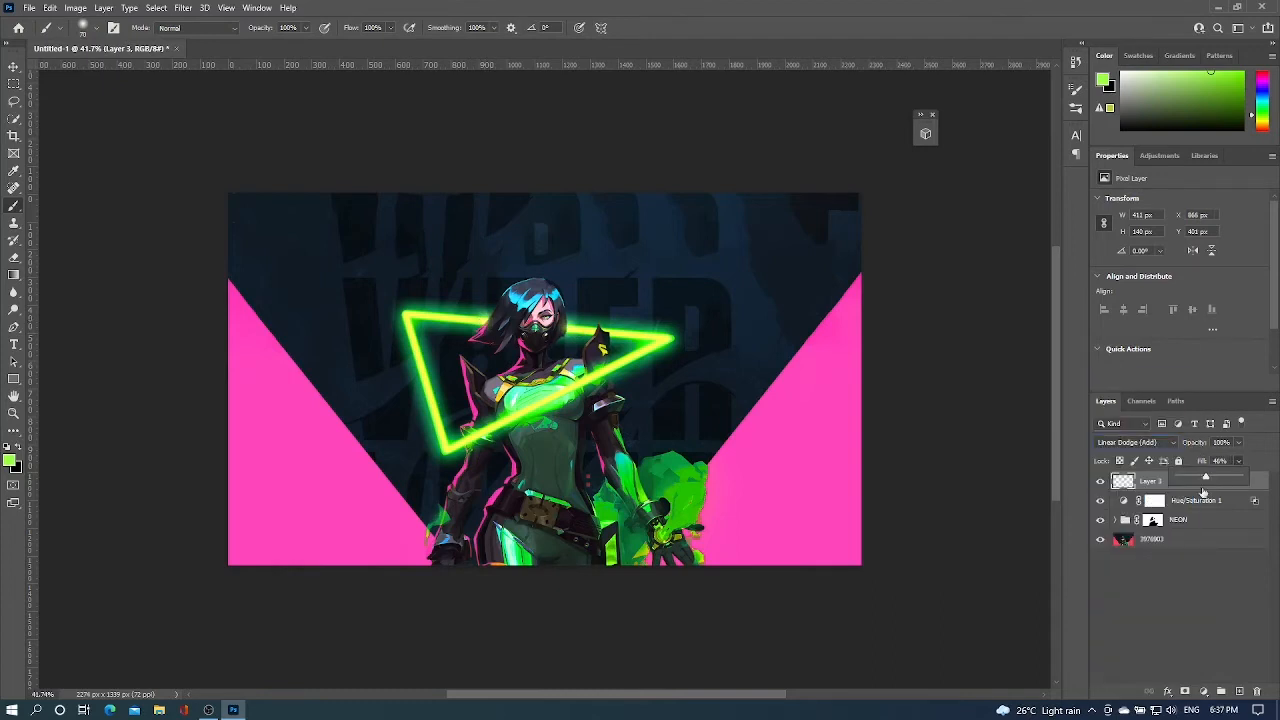
click(1222, 618)
- Add a layer above the wallpaper layer and cover it with green smoke using a brush from the Krista Smoke BrushSmoke 1 set
click(1162, 541)
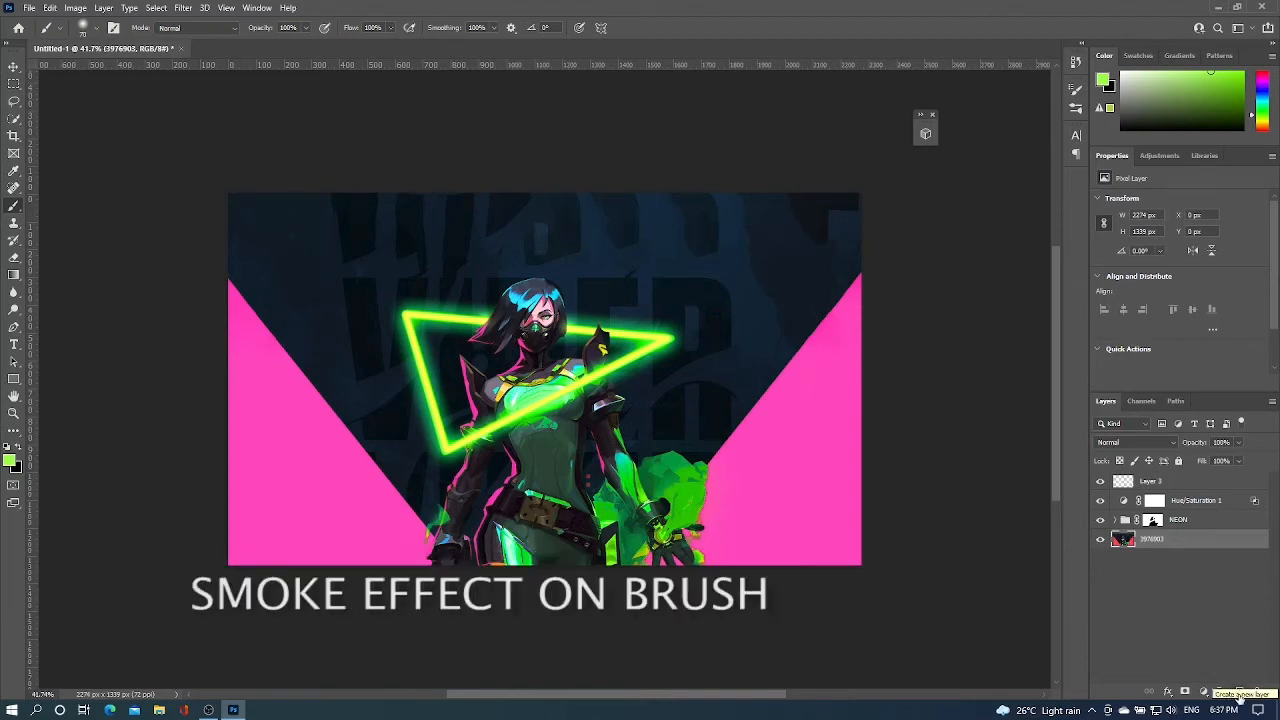
click(1239, 692)
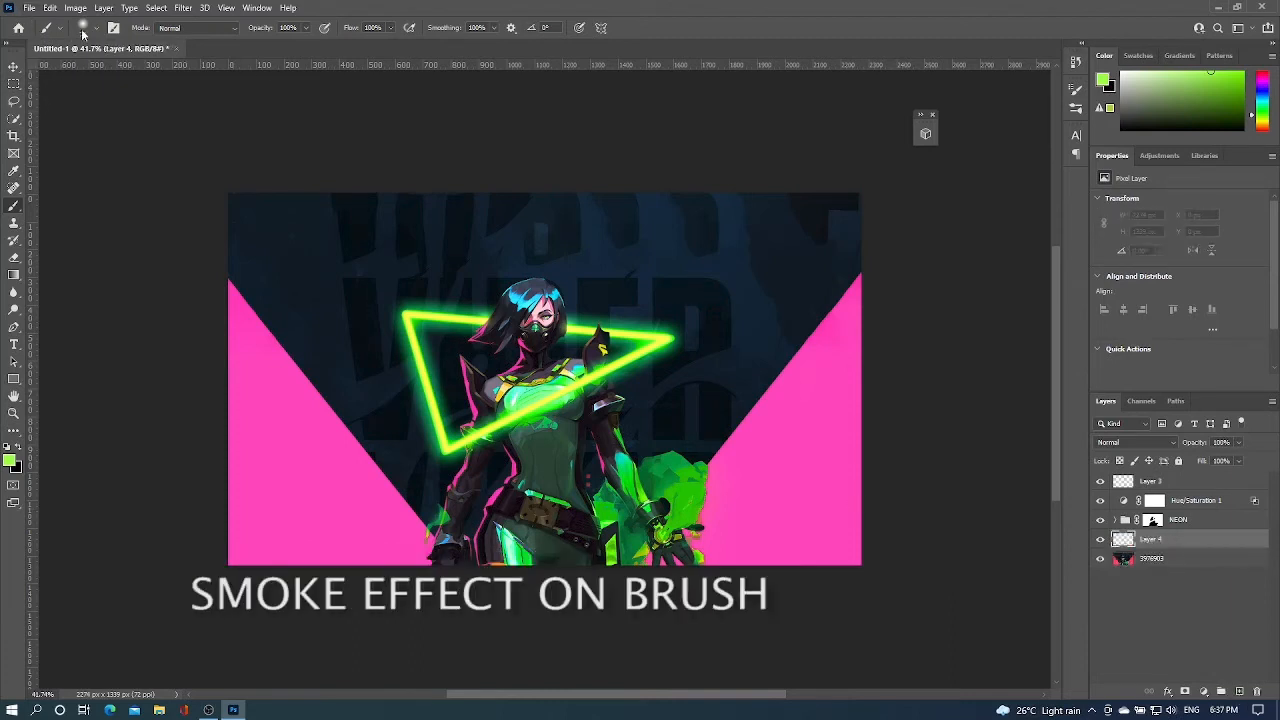
click(113, 27)
click(1038, 84)
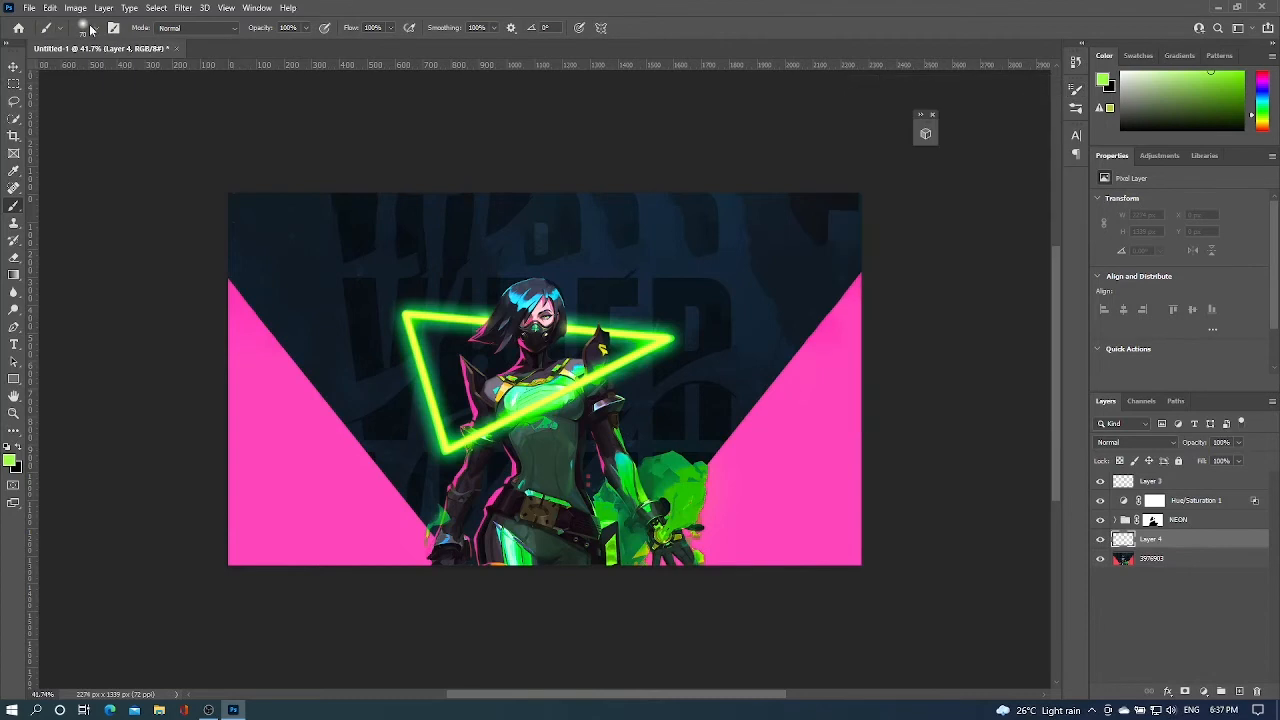
click(86, 27)
scroll(100, 210, down, 10)
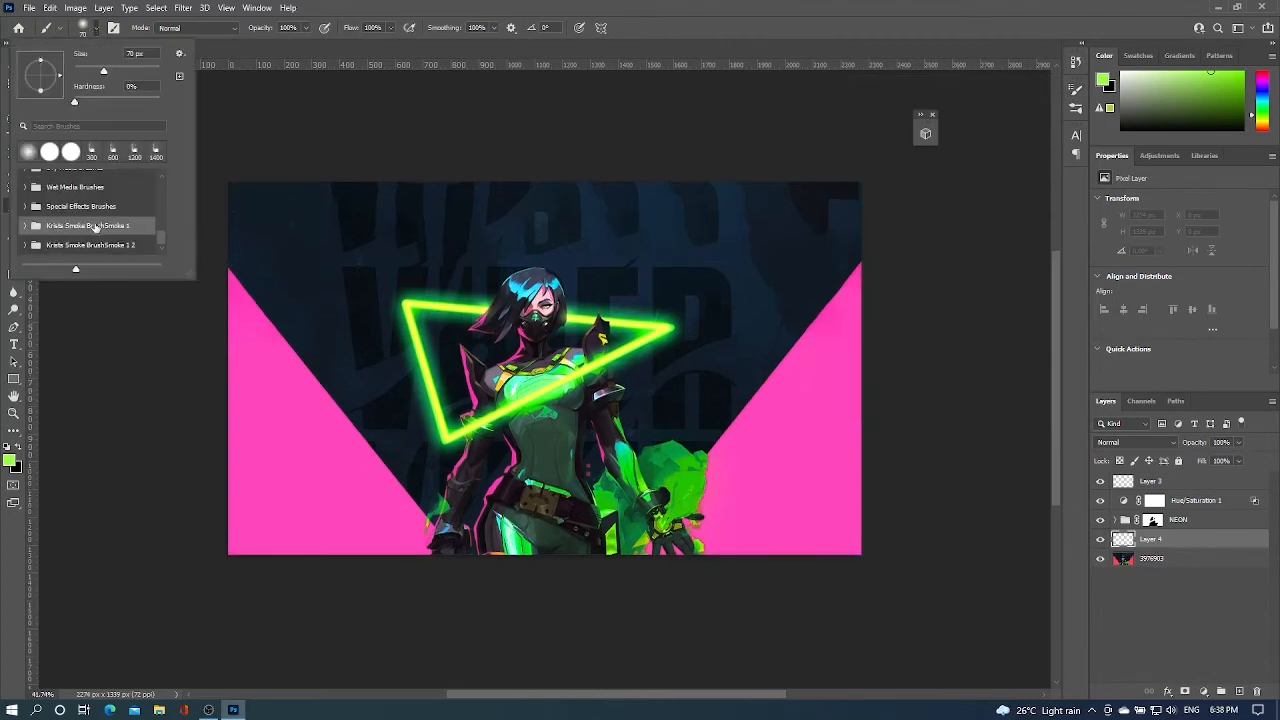
click(55, 226)
click(55, 243)
mouse_move(346, 252)
mouse_down()
mouse_move(300, 236)
mouse_move(326, 480)
mouse_move(850, 420)
mouse_move(500, 190)
mouse_move(560, 200)
mouse_move(820, 495)
mouse_move(600, 610)
mouse_move(200, 500)
mouse_up()
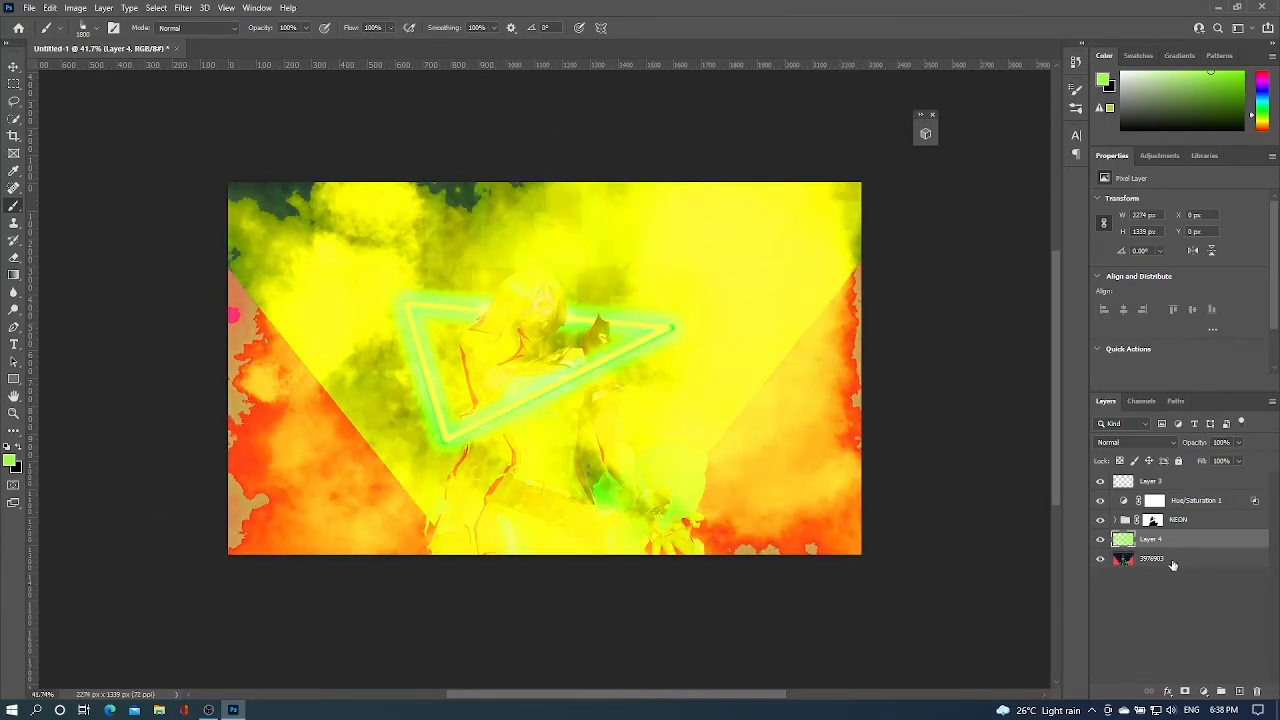
- Add a mask to the smoke layer and paint it black with the smoke brush to clear the smoke from the character and surrounding background
click(1184, 691)
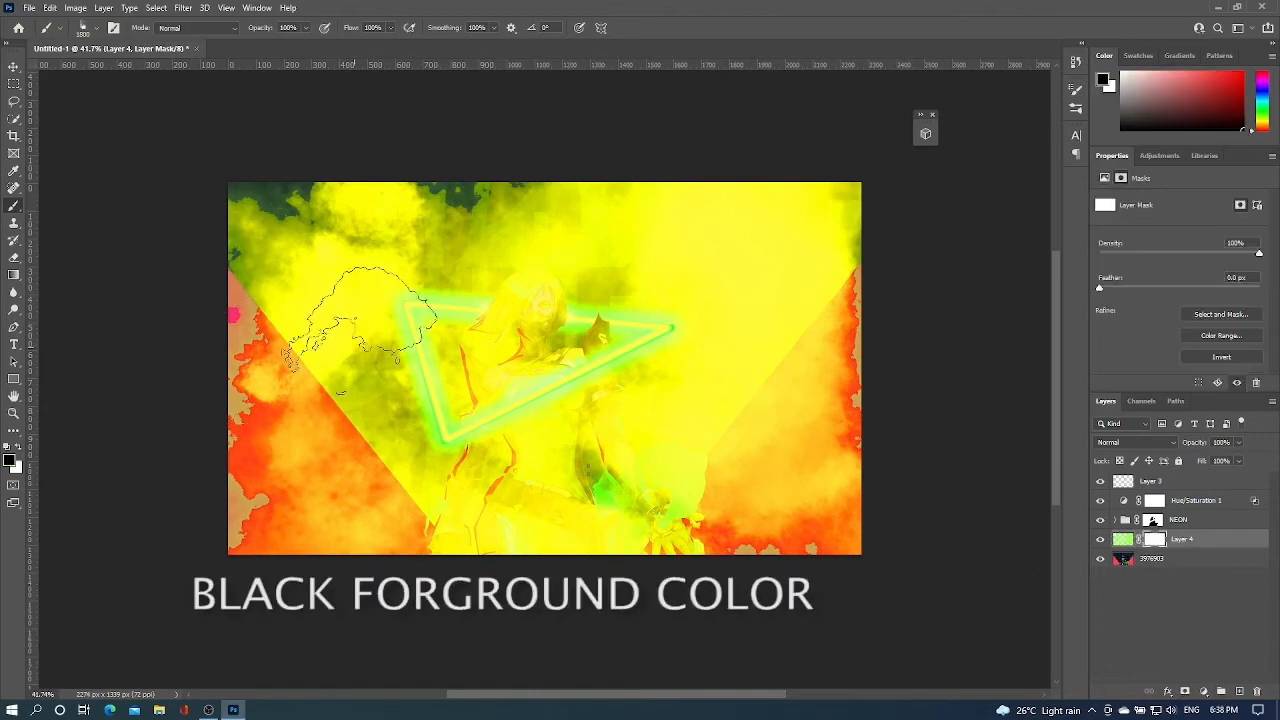
mouse_move(405, 325)
mouse_down()
mouse_move(360, 314)
mouse_move(452, 355)
mouse_move(472, 328)
mouse_move(611, 419)
mouse_move(531, 389)
mouse_move(633, 392)
mouse_move(581, 382)
mouse_move(638, 286)
mouse_move(661, 349)
mouse_move(643, 385)
mouse_move(696, 412)
mouse_move(681, 444)
mouse_move(370, 415)
mouse_move(437, 417)
mouse_move(311, 256)
mouse_move(573, 372)
mouse_move(709, 518)
mouse_move(875, 306)
mouse_move(804, 296)
mouse_move(684, 374)
mouse_move(322, 340)
mouse_up()
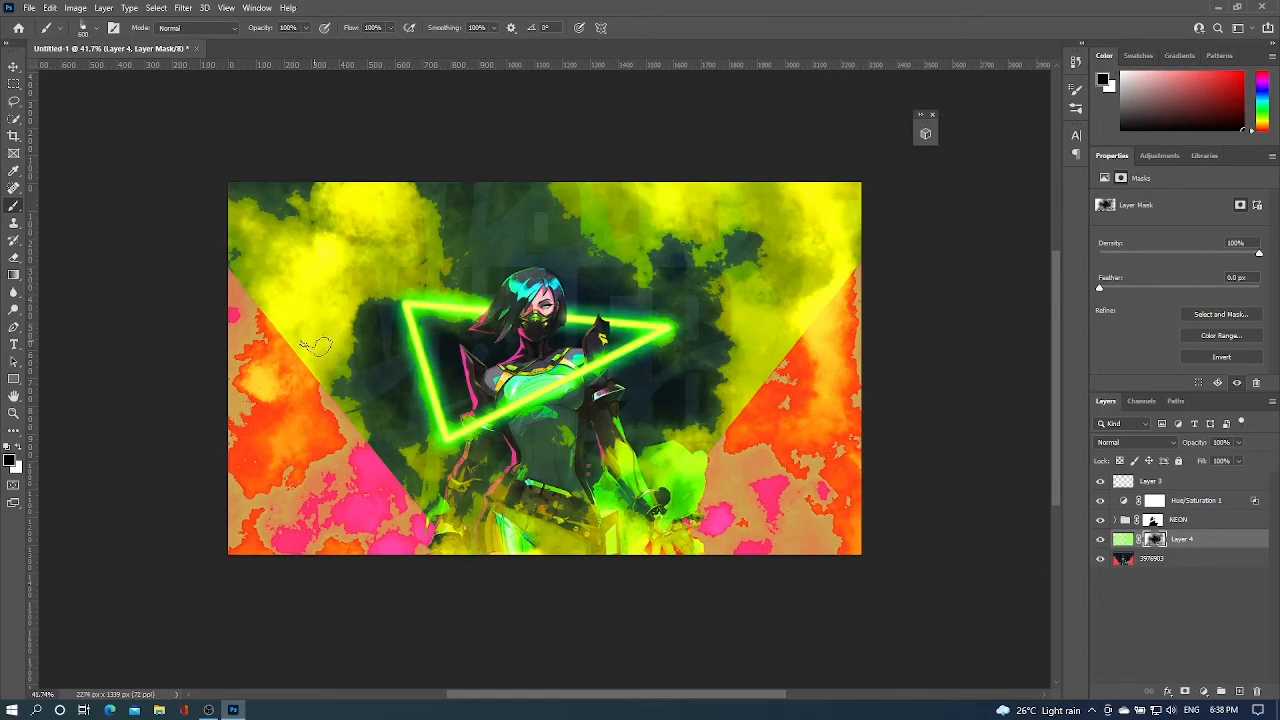
mouse_move(234, 191)
mouse_down()
mouse_move(310, 285)
mouse_move(760, 240)
mouse_move(775, 478)
mouse_up()
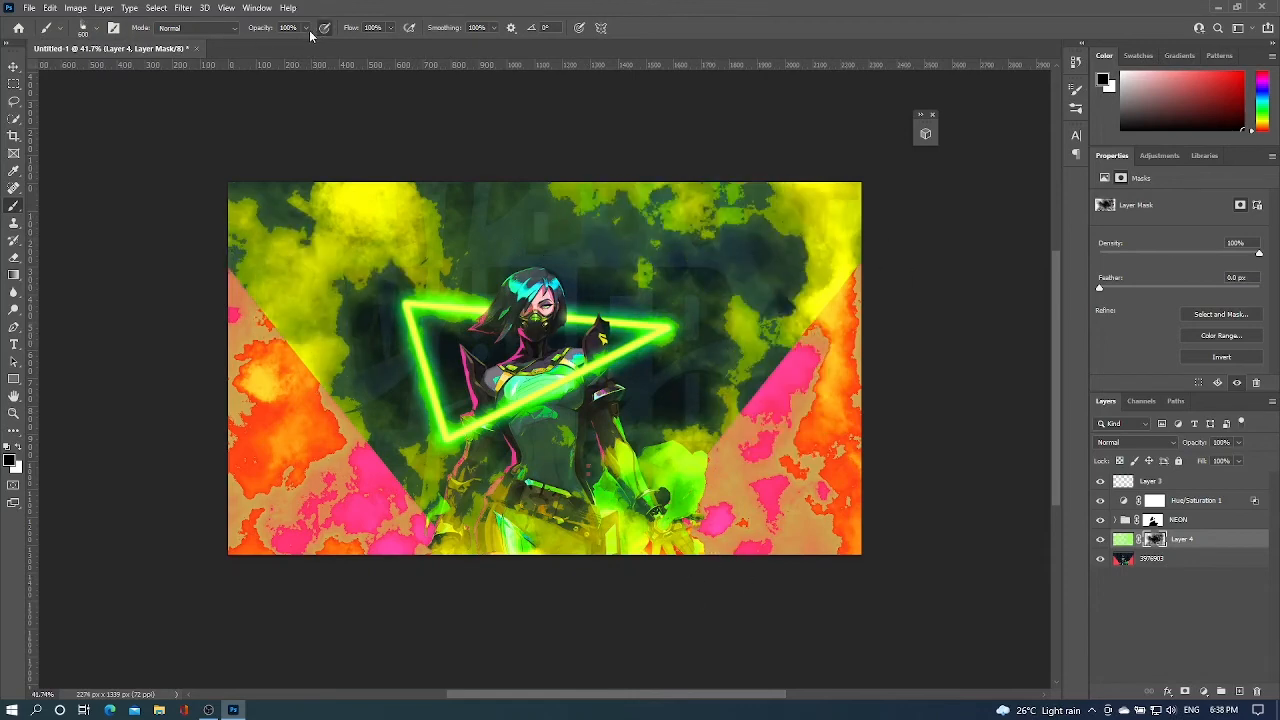
- Lower the brush opacity to 49% and thin the smoke on its mask across the upper background and both sides of the character
click(307, 29)
drag(316, 45, 282, 47)
click(329, 30)
mouse_move(350, 180)
mouse_down()
mouse_move(300, 250)
mouse_move(449, 514)
mouse_move(886, 329)
mouse_move(880, 255)
mouse_up()
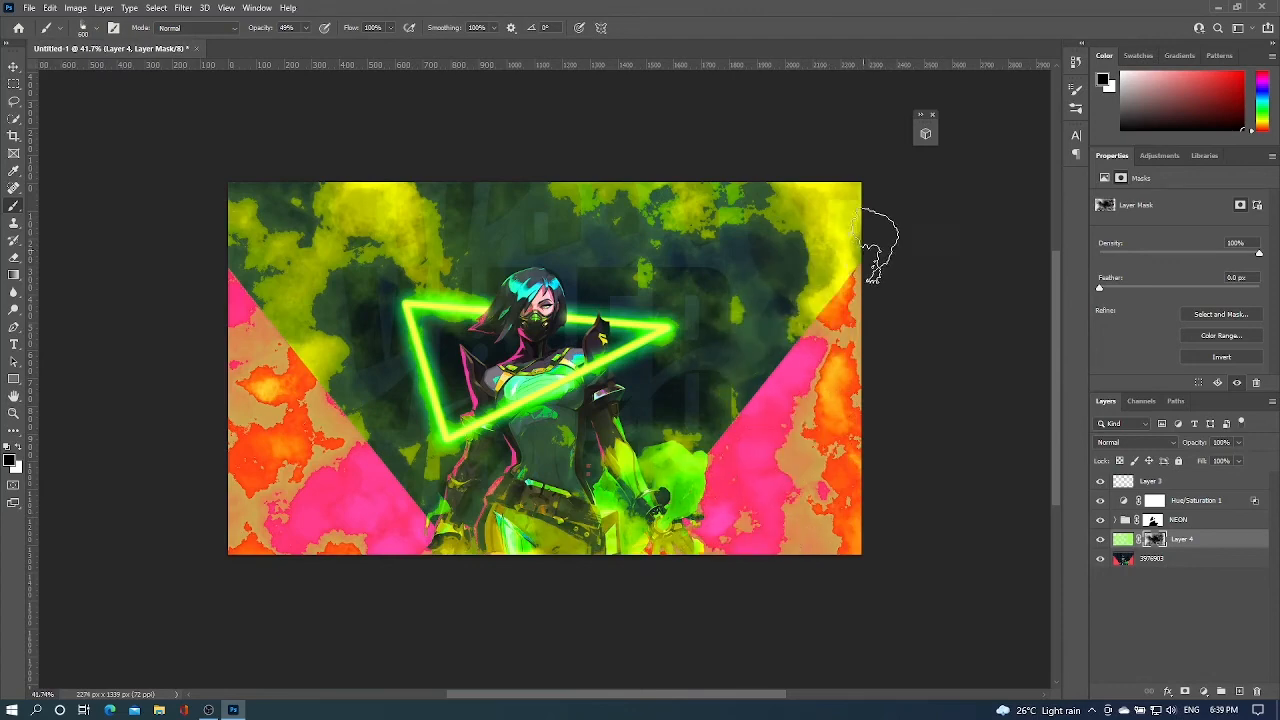
mouse_move(310, 320)
mouse_down()
mouse_move(489, 209)
mouse_move(828, 303)
mouse_up()
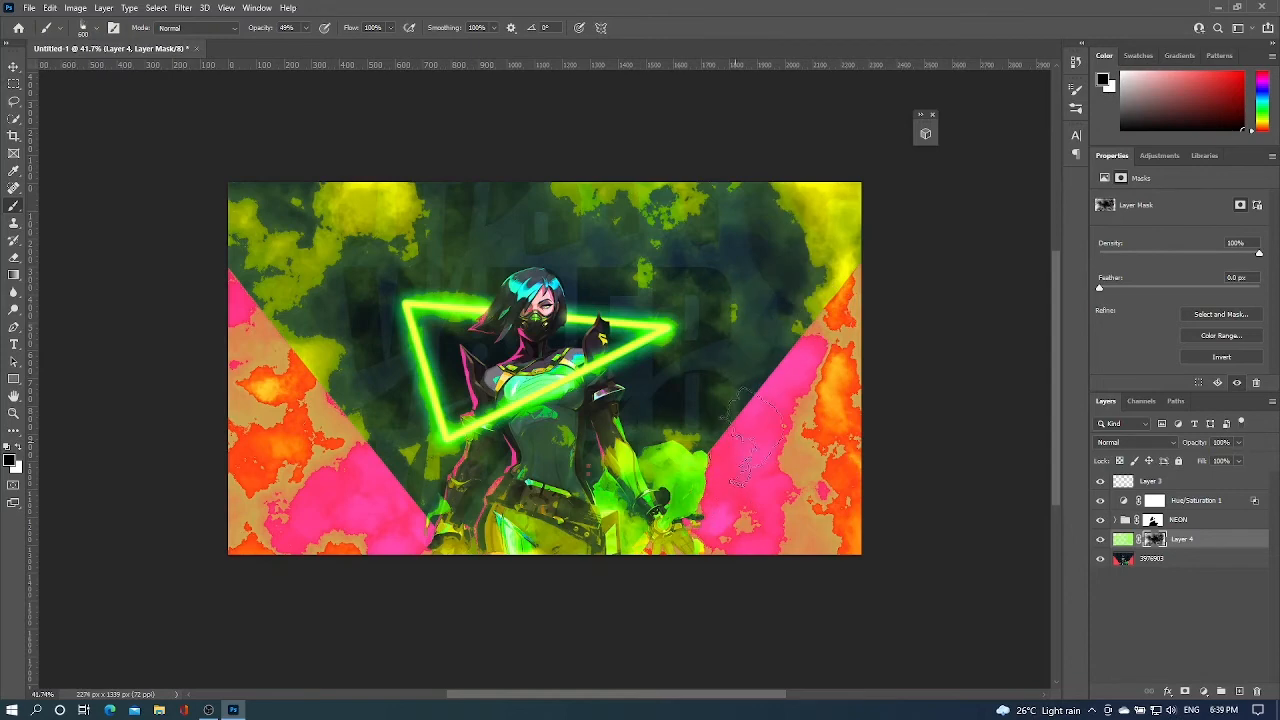
- Set the foreground color to 75ff00 and paint more smoke on the smoke layer over the image's sides with an enlarged brush
click(1123, 539)
click(10, 460)
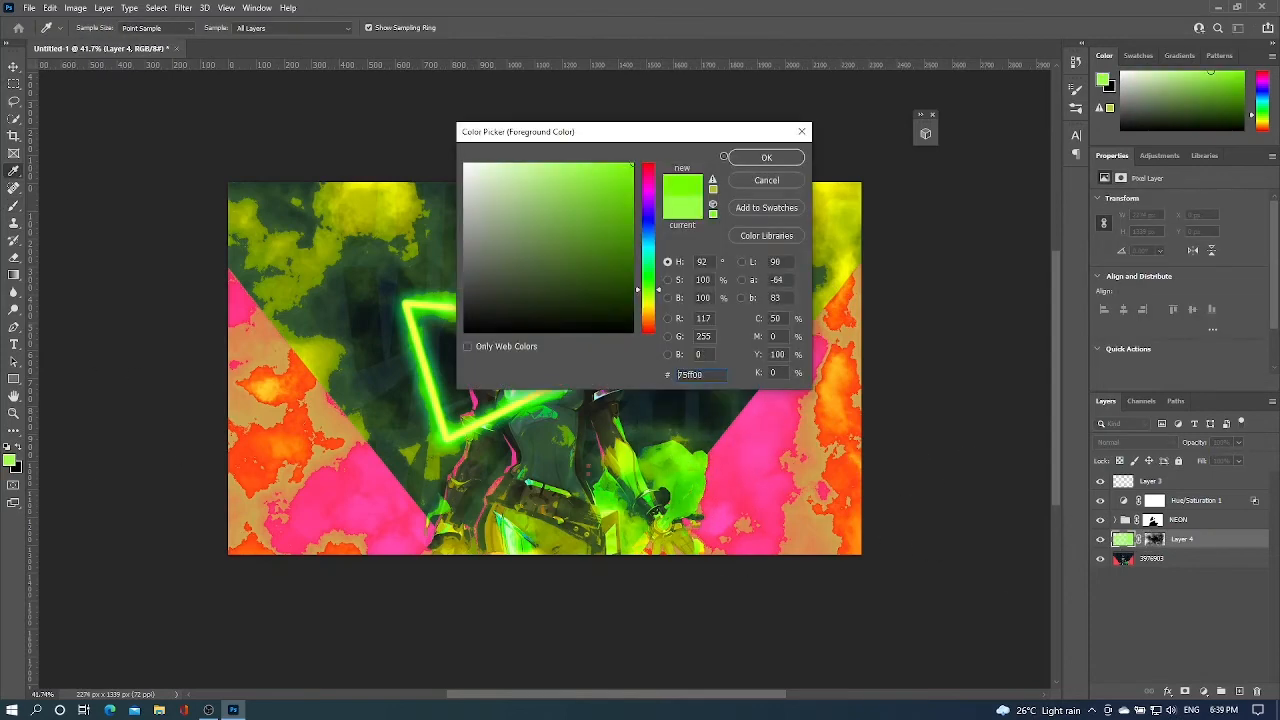
click(766, 157)
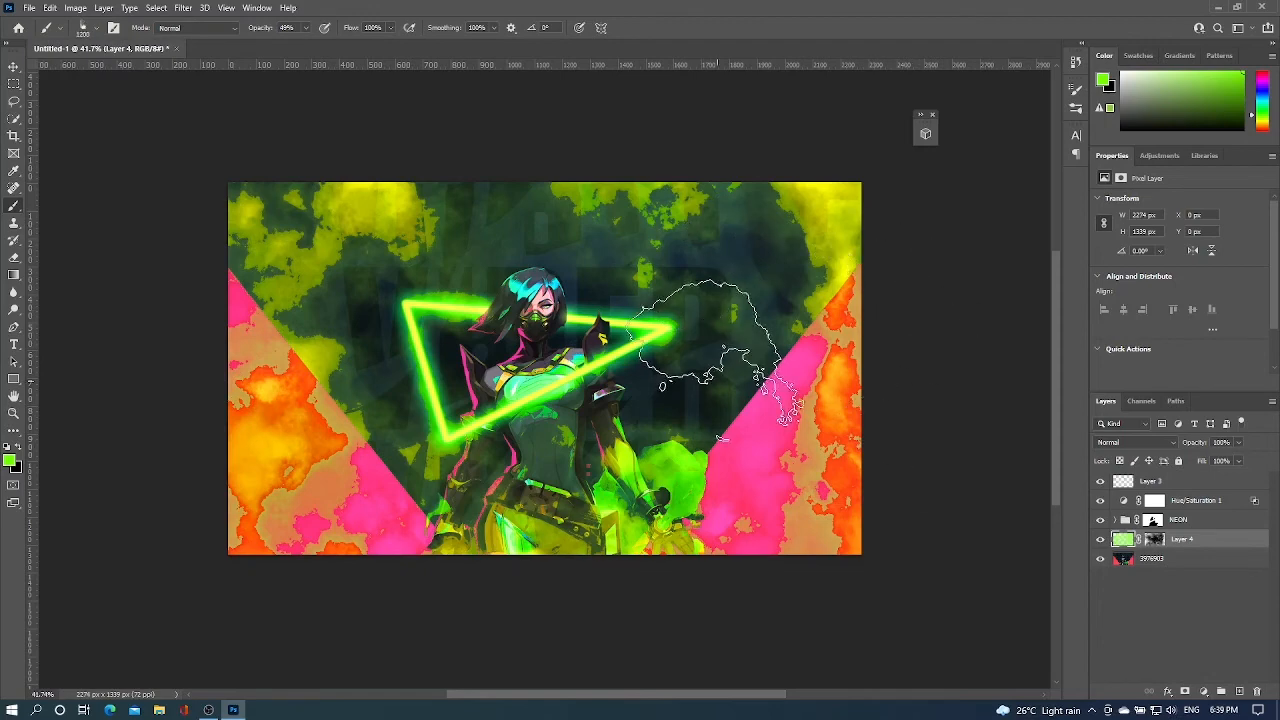
click(329, 358)
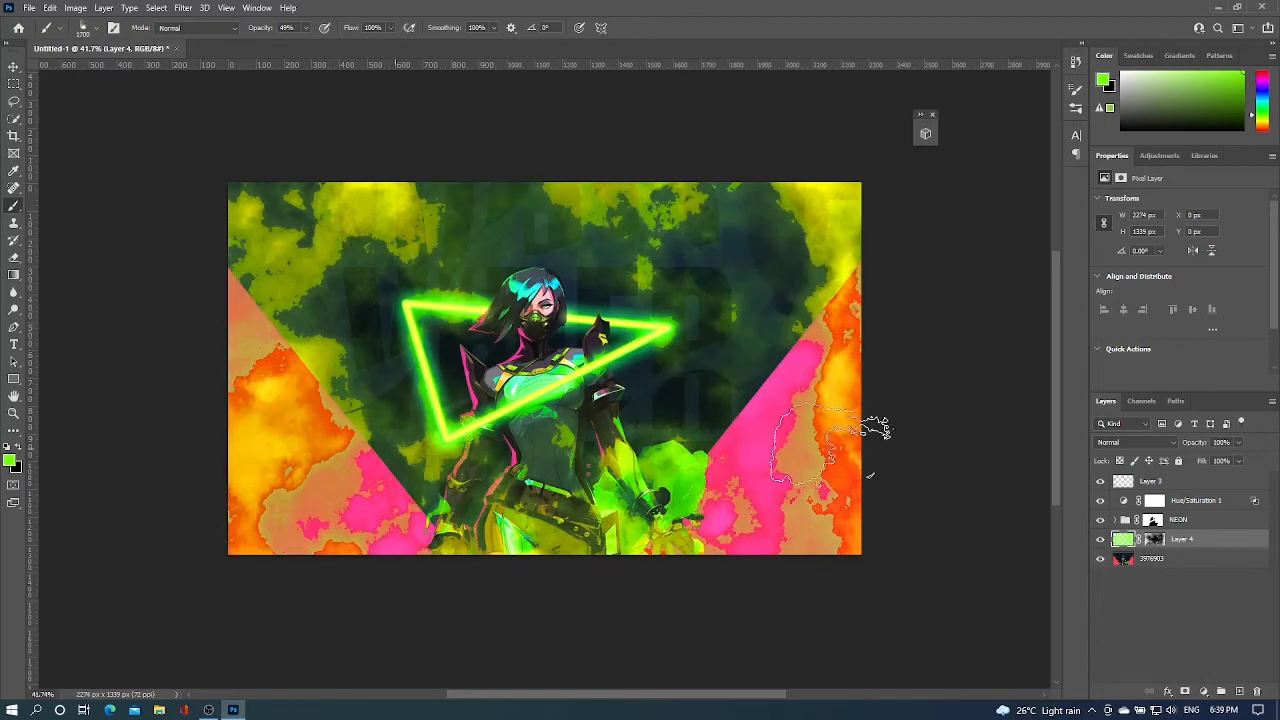
key(])
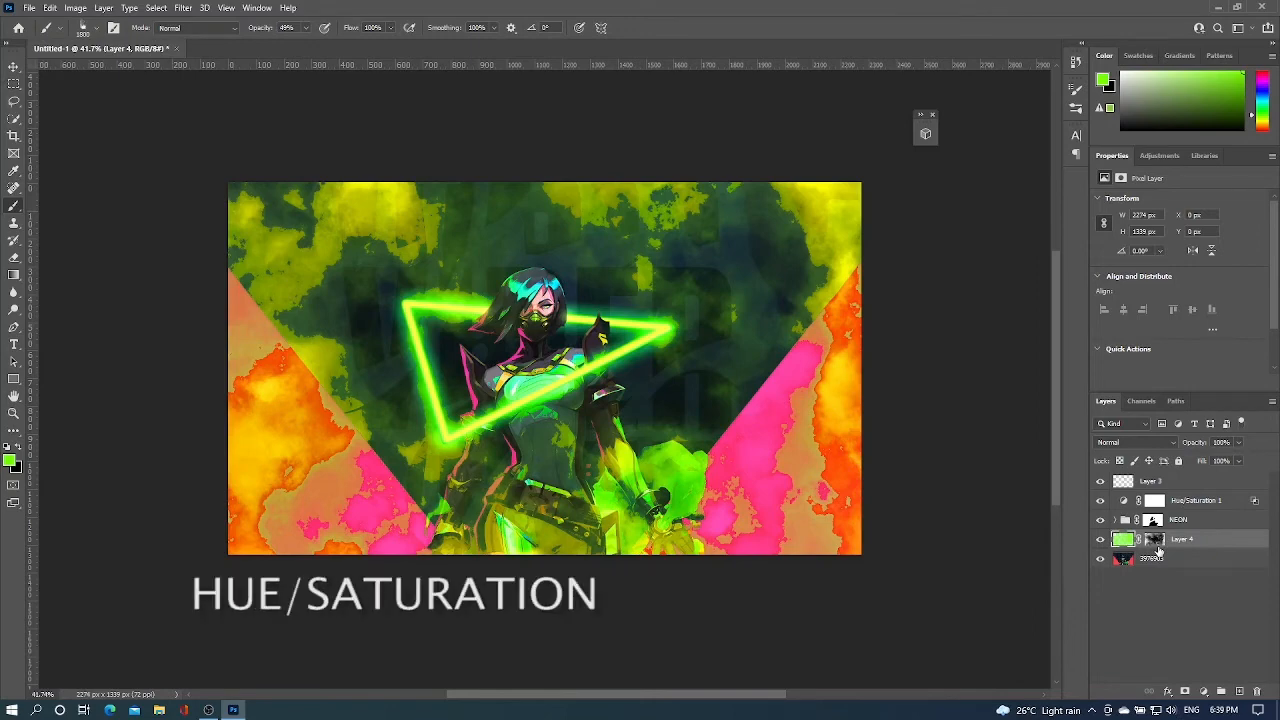
- Set the Hue/Saturation adjustment layer's hue to -28
click(1155, 500)
mouse_move(1155, 253)
mouse_down()
mouse_move(1137, 260)
mouse_move(1159, 258)
mouse_up()
- Paint black on the smoke layer's mask to clear smoke around the character's lower body, the pink area beside her and the upper background
click(1154, 539)
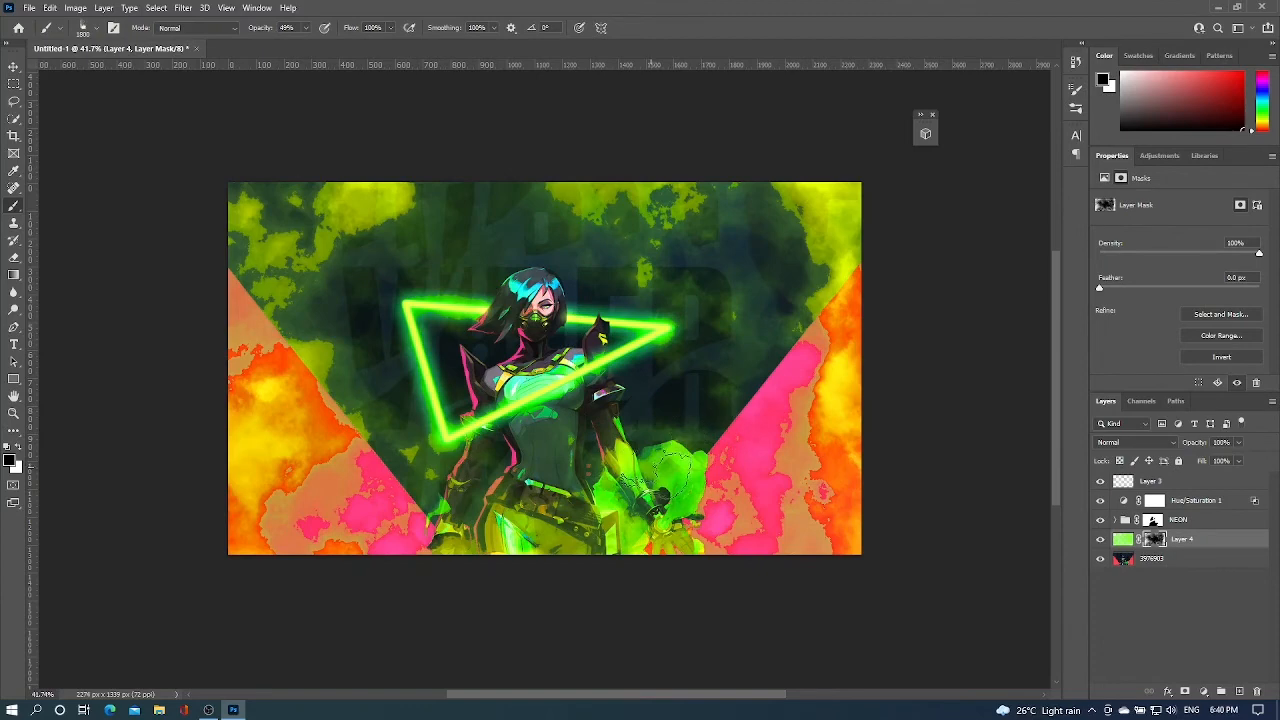
click(686, 418)
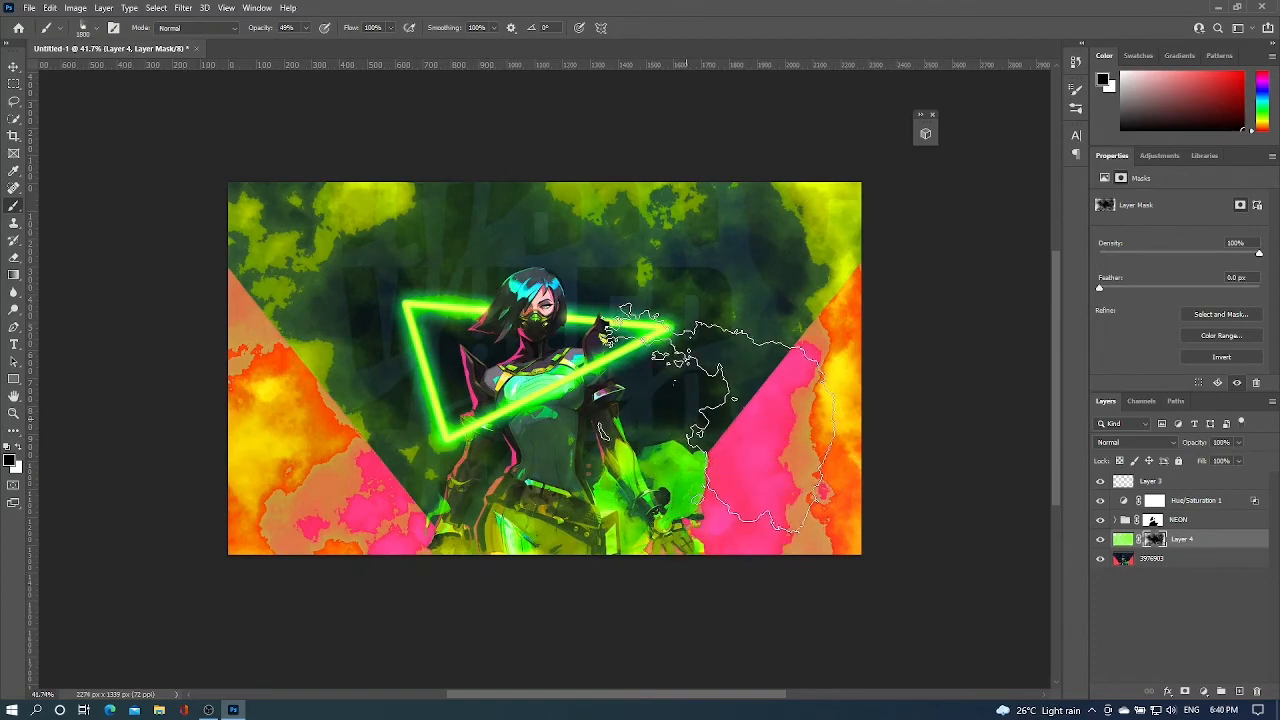
click(650, 353)
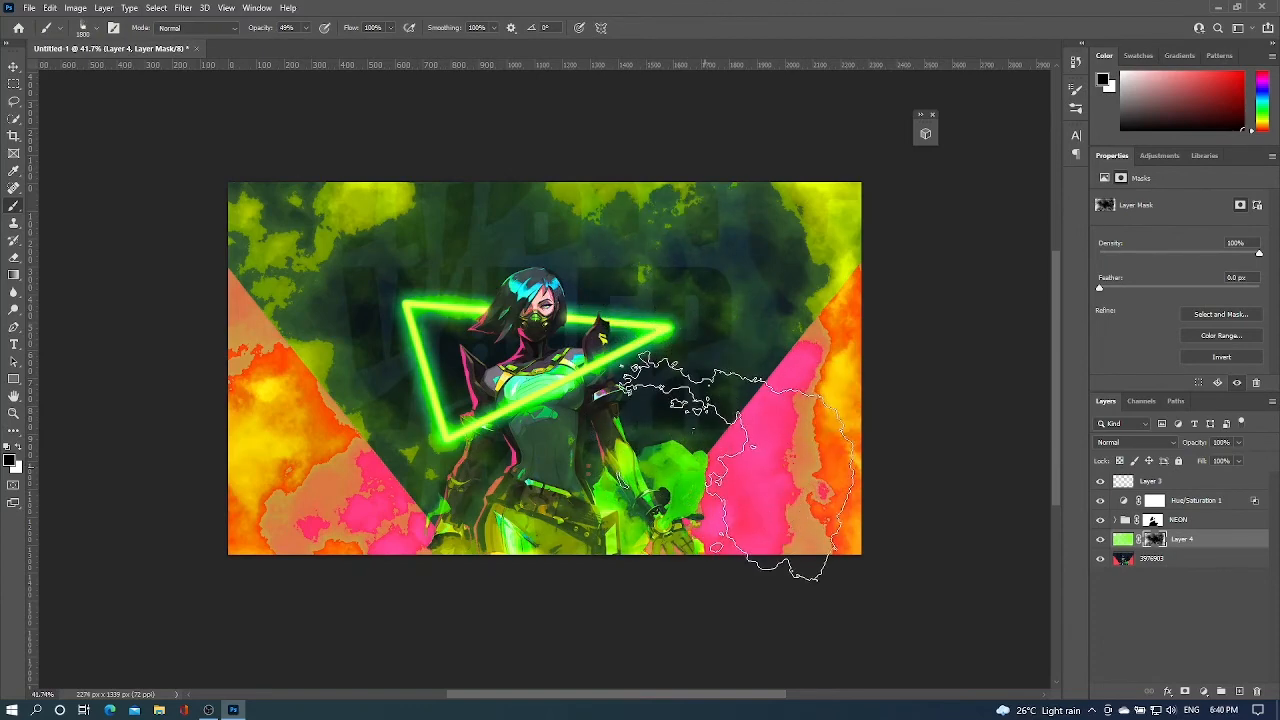
click(672, 477)
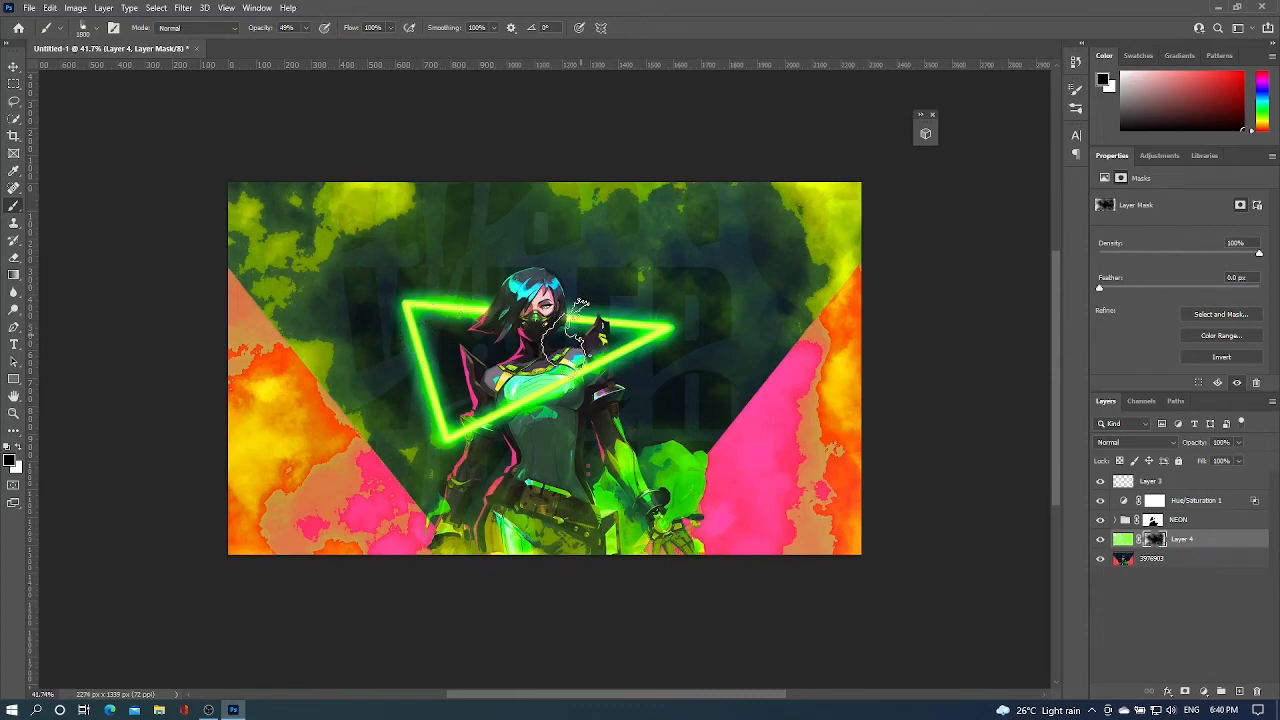
drag(484, 262, 800, 325)
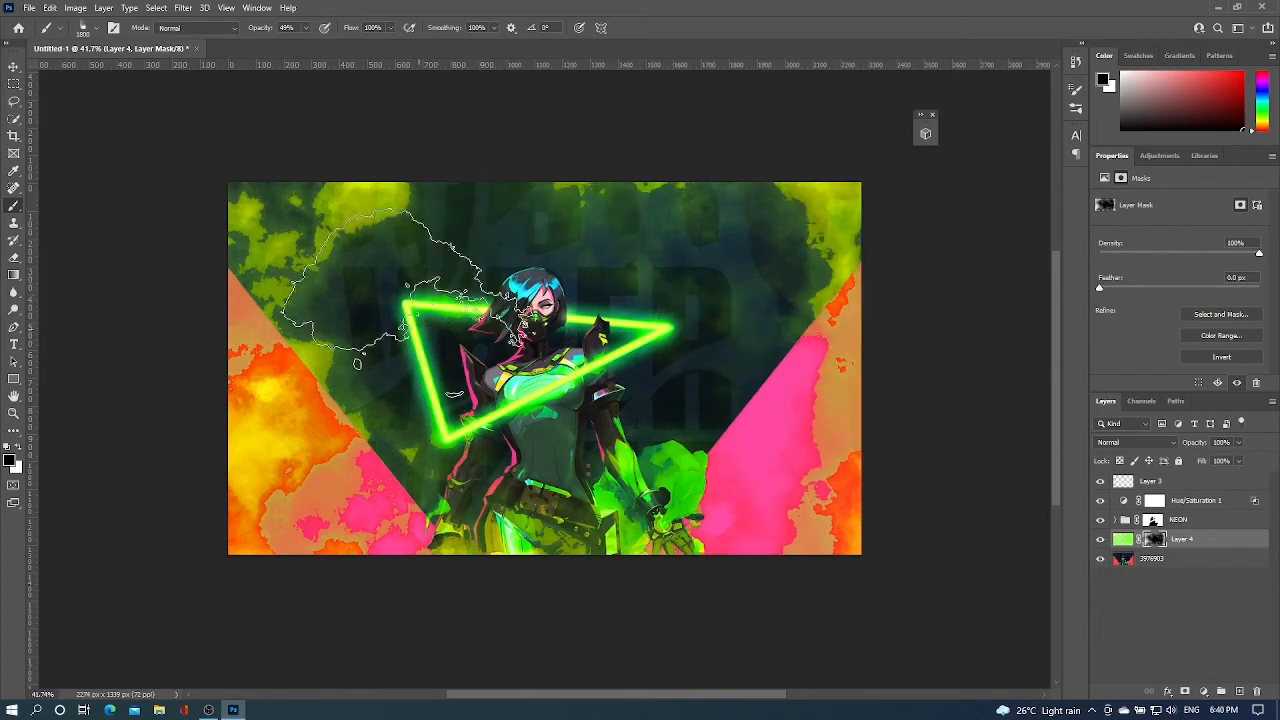
- Set the Hue/Saturation adjustment layer's hue to -18 and reselect the smoke layer's mask
click(1124, 505)
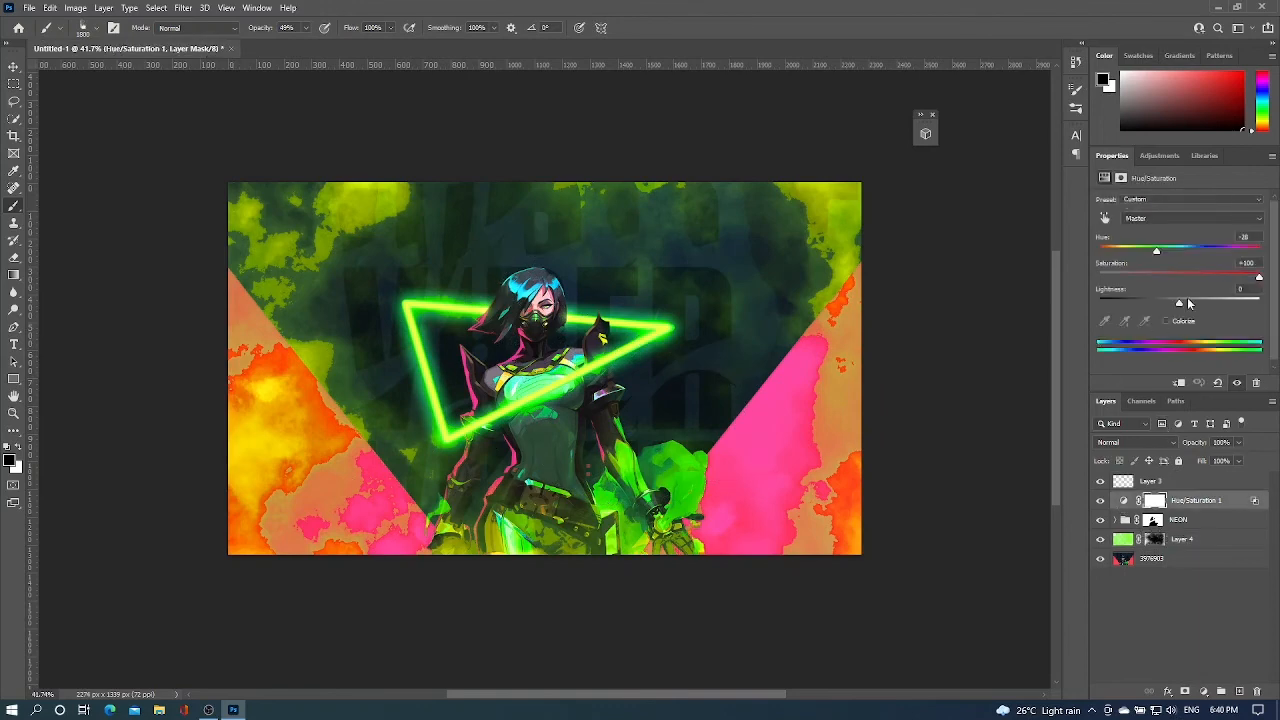
mouse_move(1157, 253)
mouse_down()
mouse_move(1189, 256)
mouse_move(1165, 254)
mouse_up()
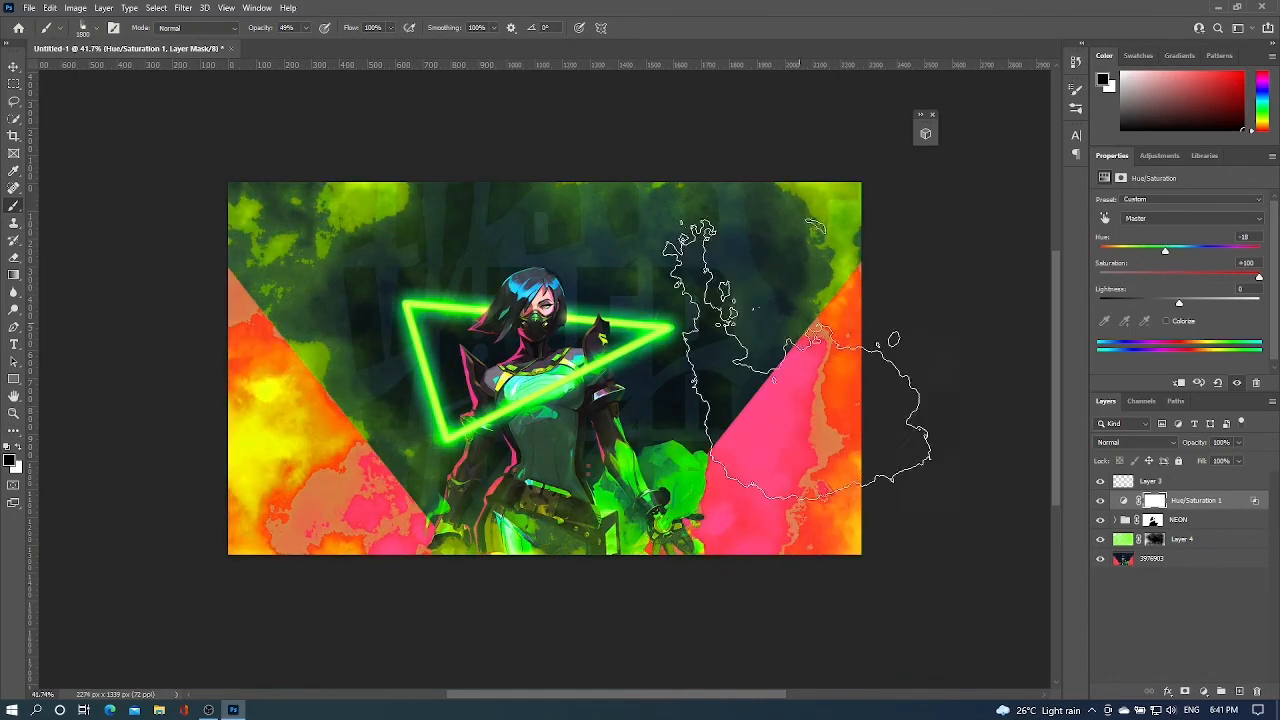
click(1184, 540)
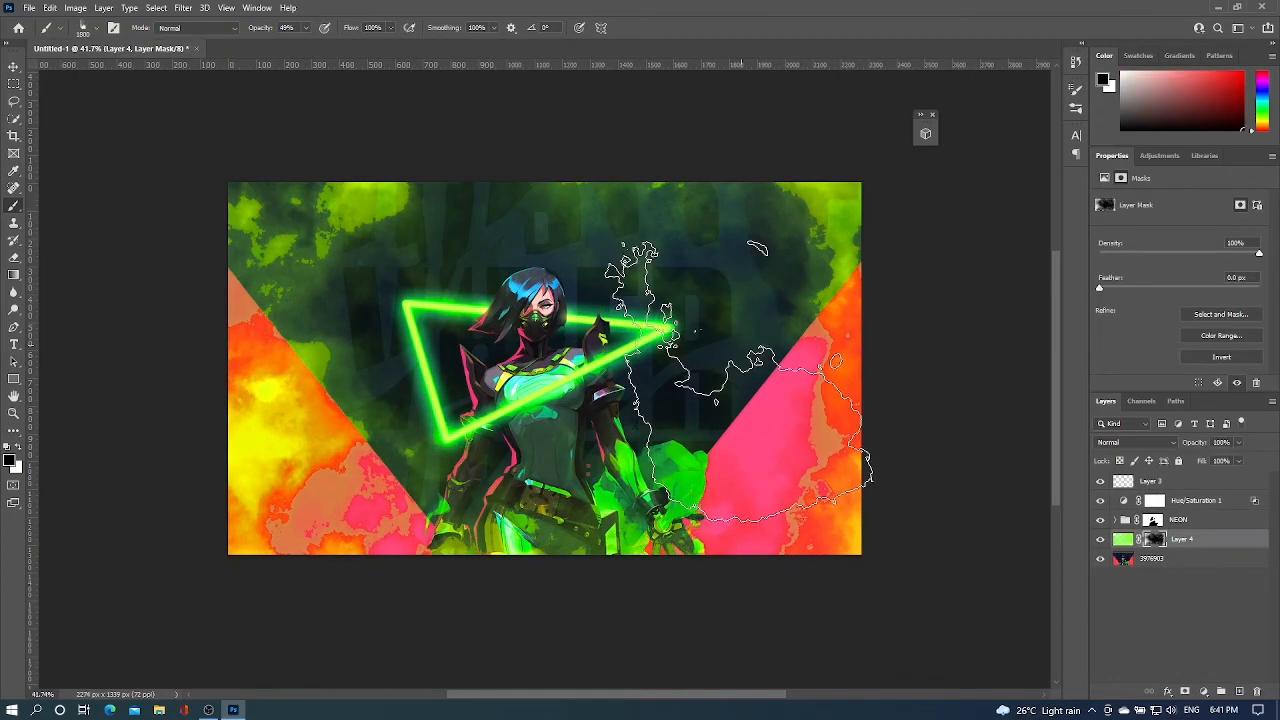